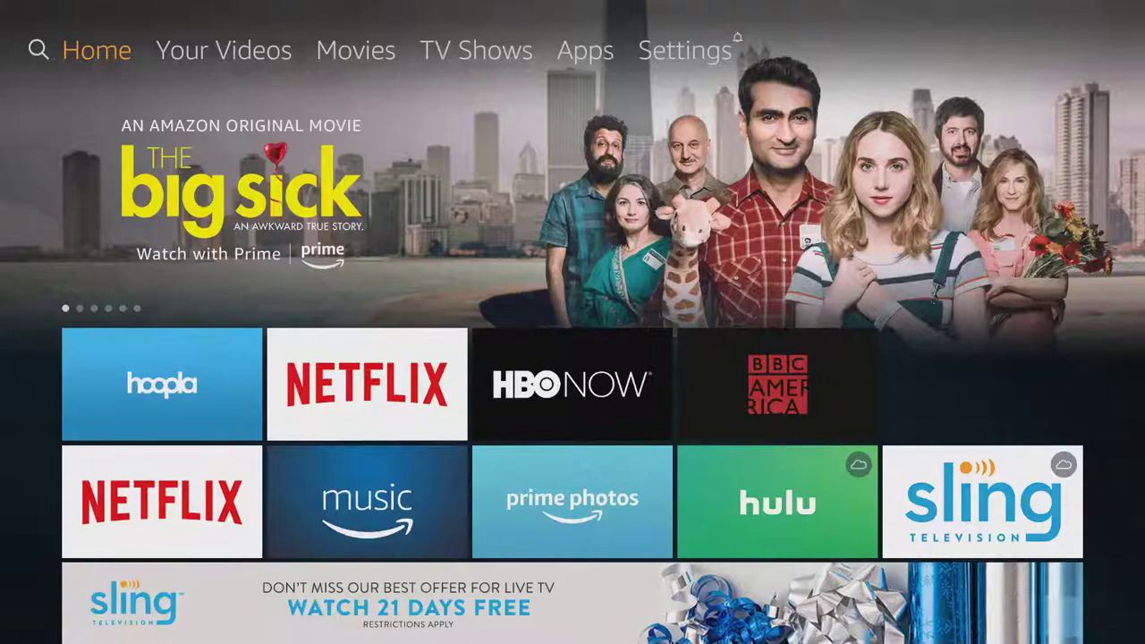
Move focus down to the hoopla tile in the Fire TV recent apps row.
key("Down")
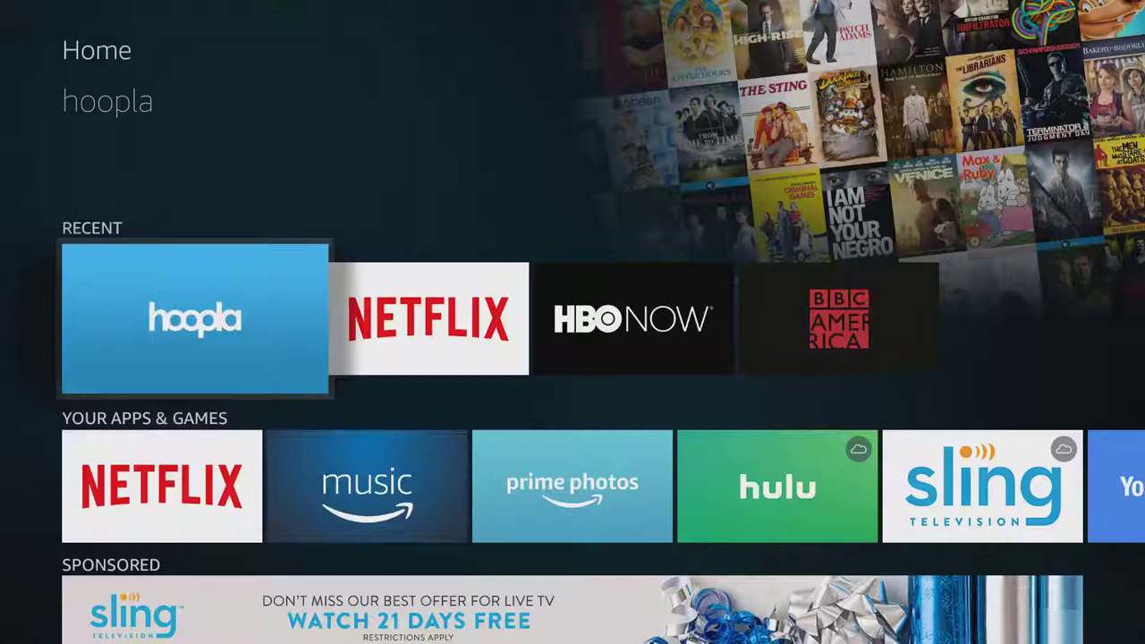
Launch hoopla, landing on the Borrowed page with 42 borrows left this month.
key("Return")
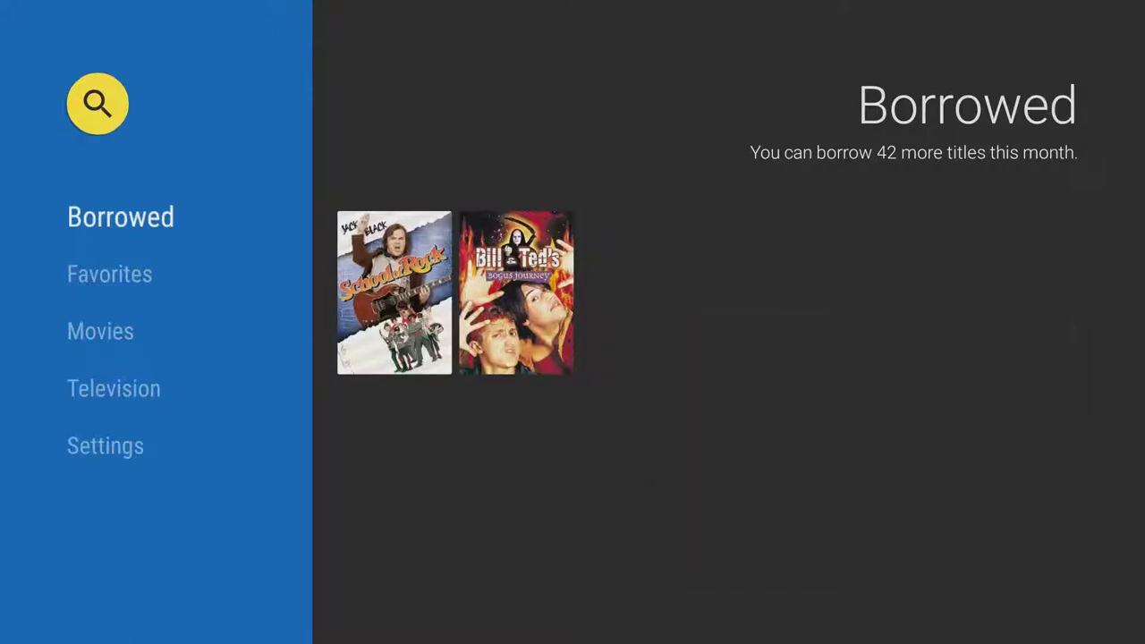
Look over School of Rock's details, then go back and switch to the Favorites page.
key("Right")
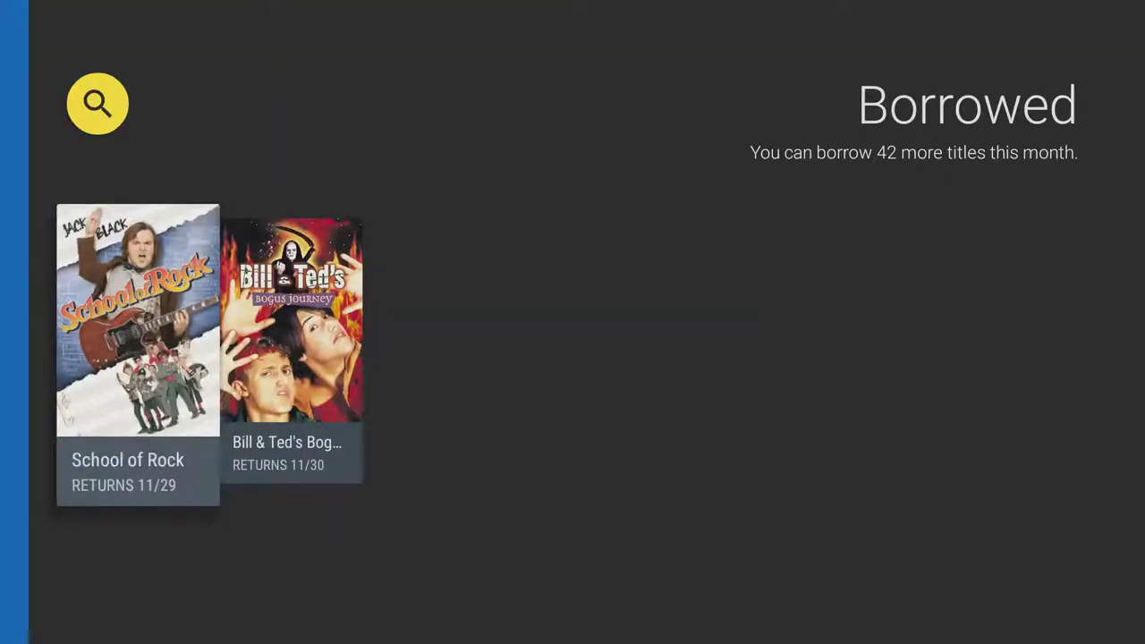
key("Return")
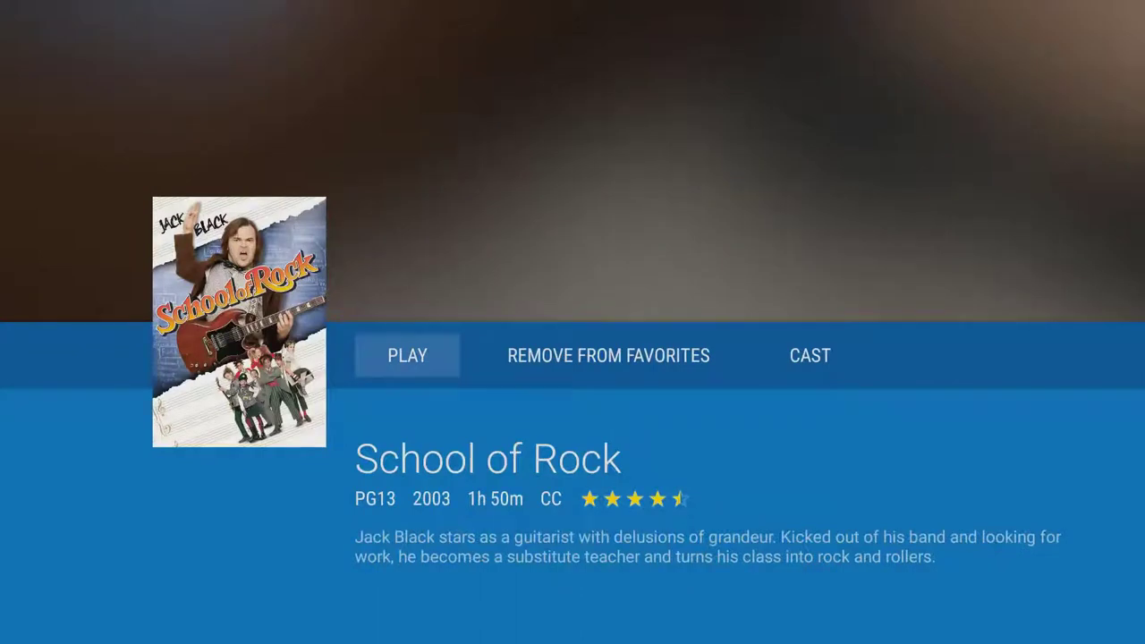
key("Right")
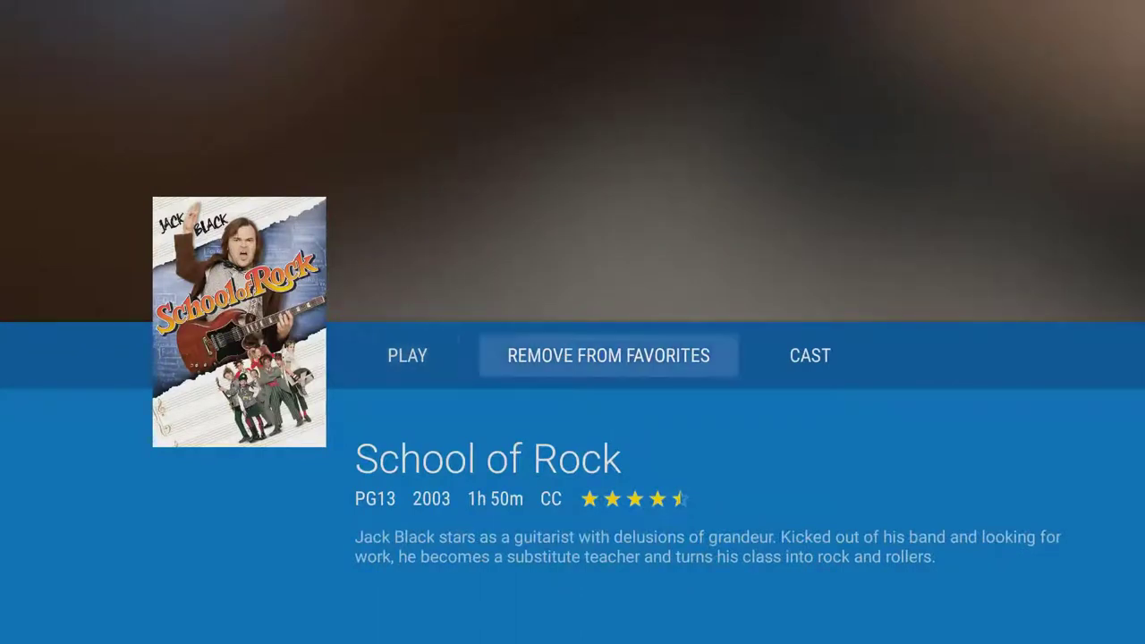
key("Right")
key("Left")
key("Left")
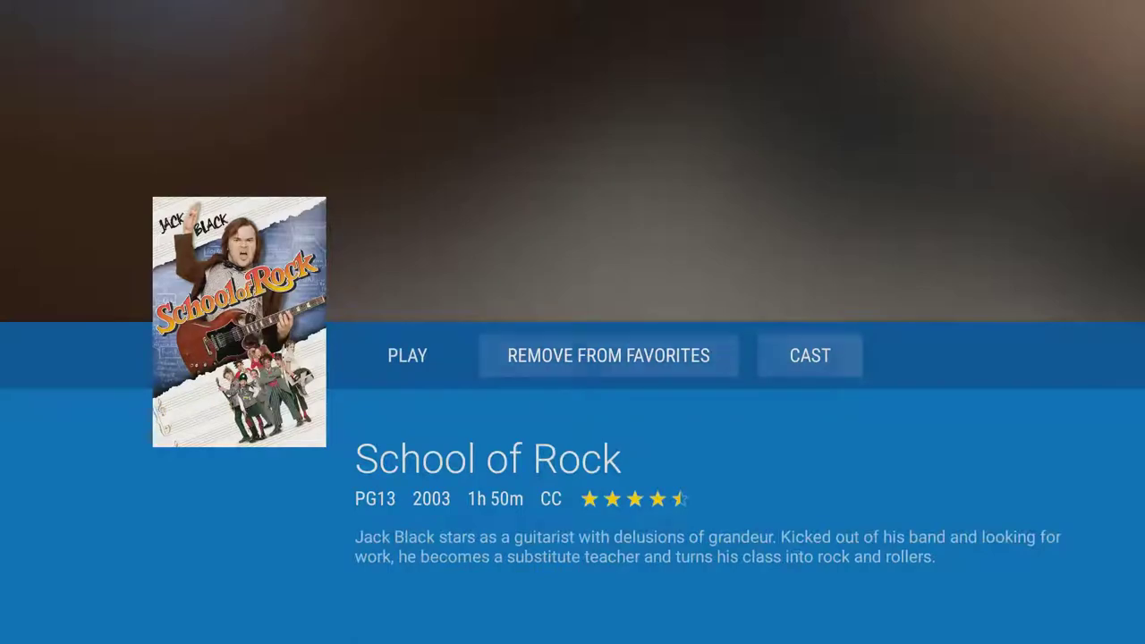
key("Escape")
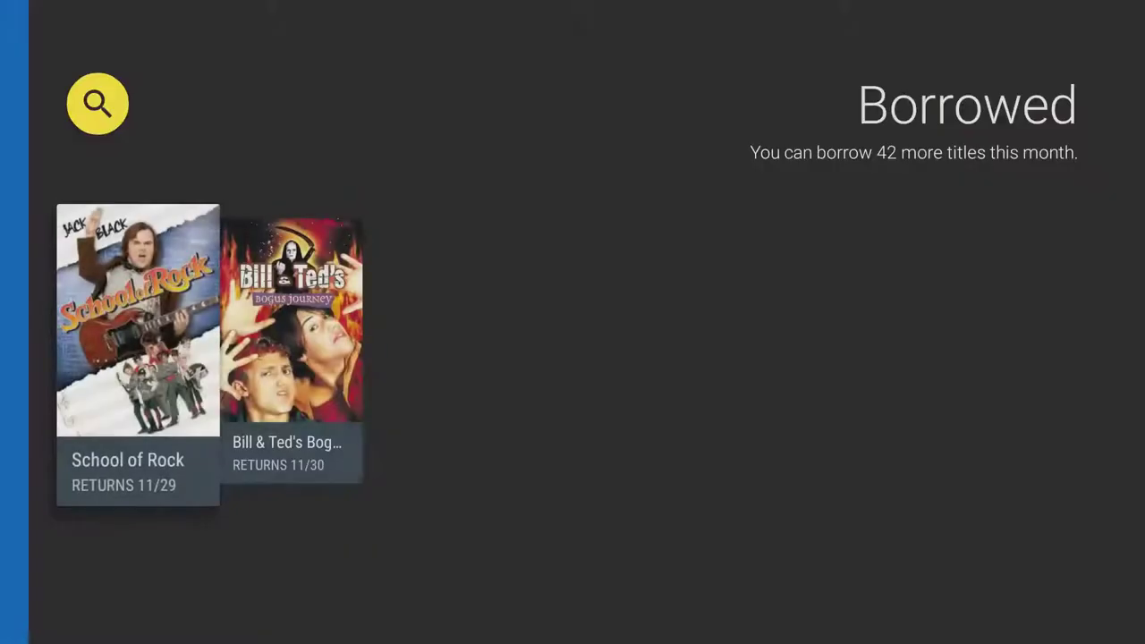
key("Left")
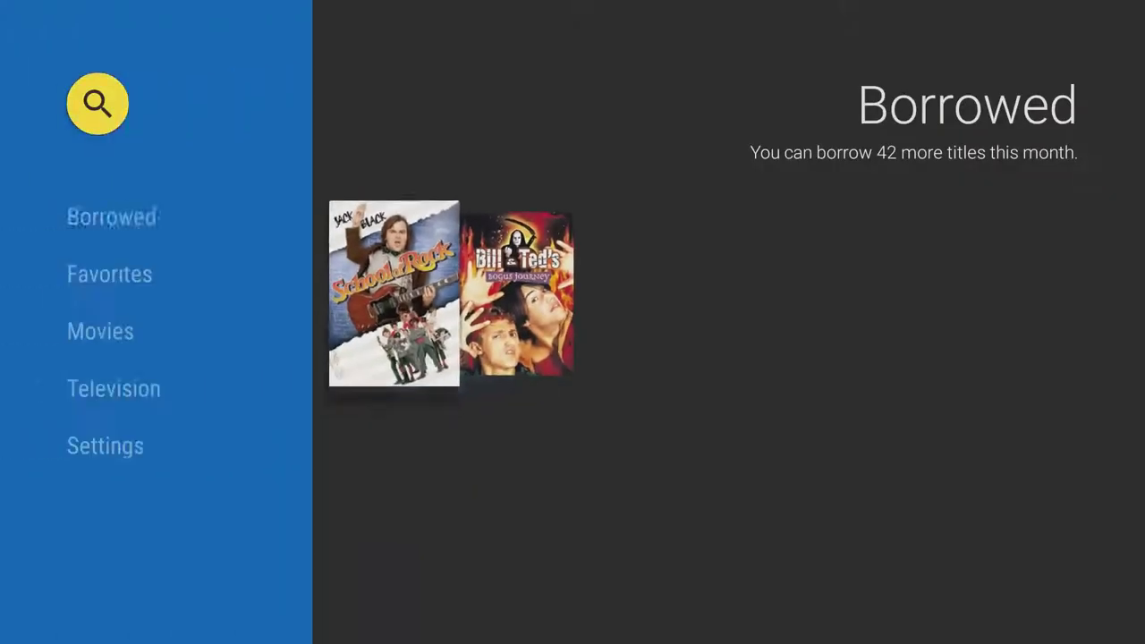
Browse the favourite Movies row to Famous Nathan, then settle on The English Teacher.
key("Down")
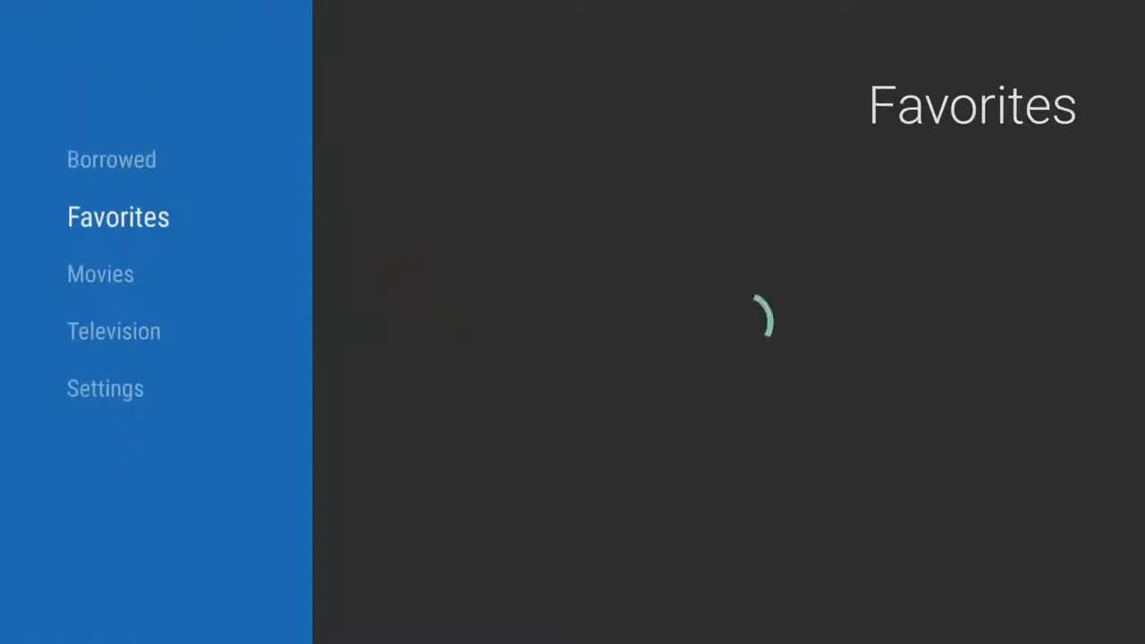
key("Right")
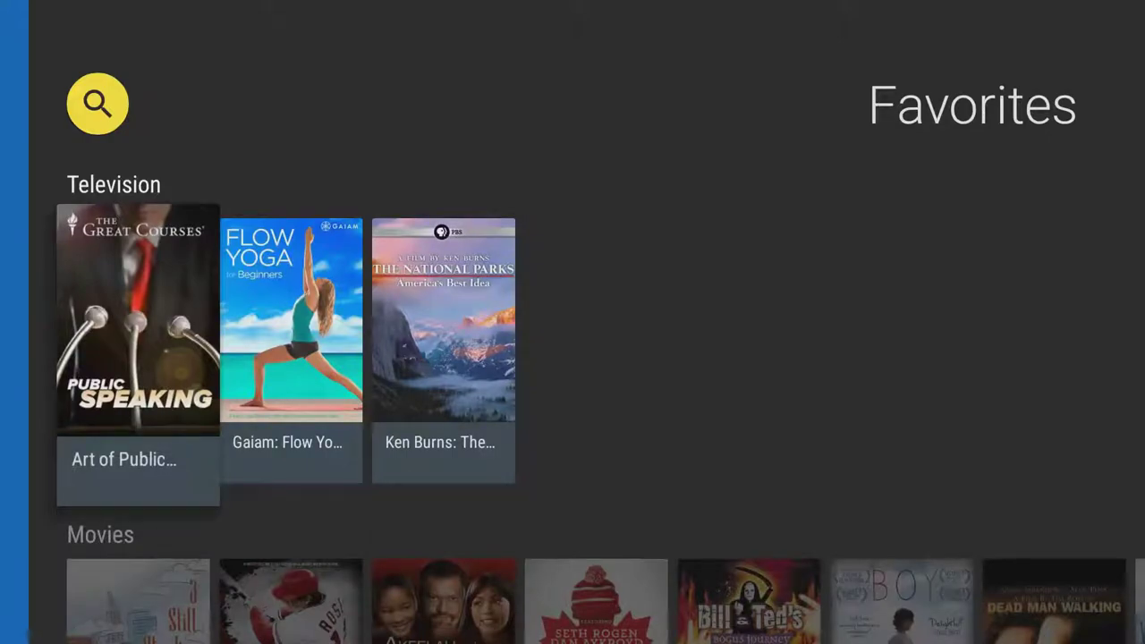
key("Down")
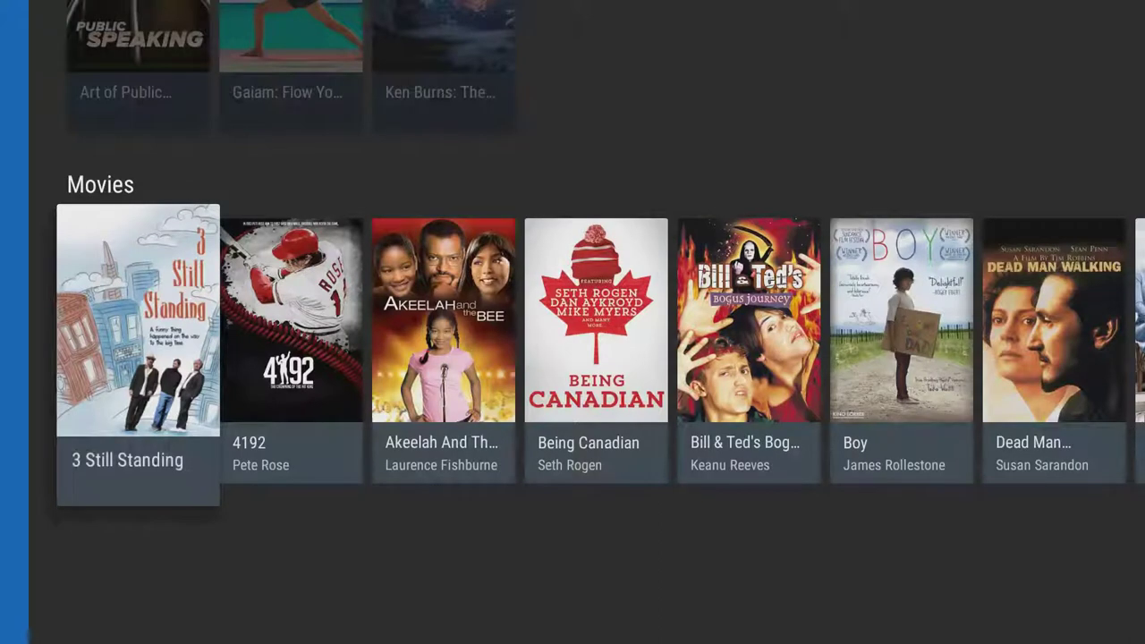
key("Right")
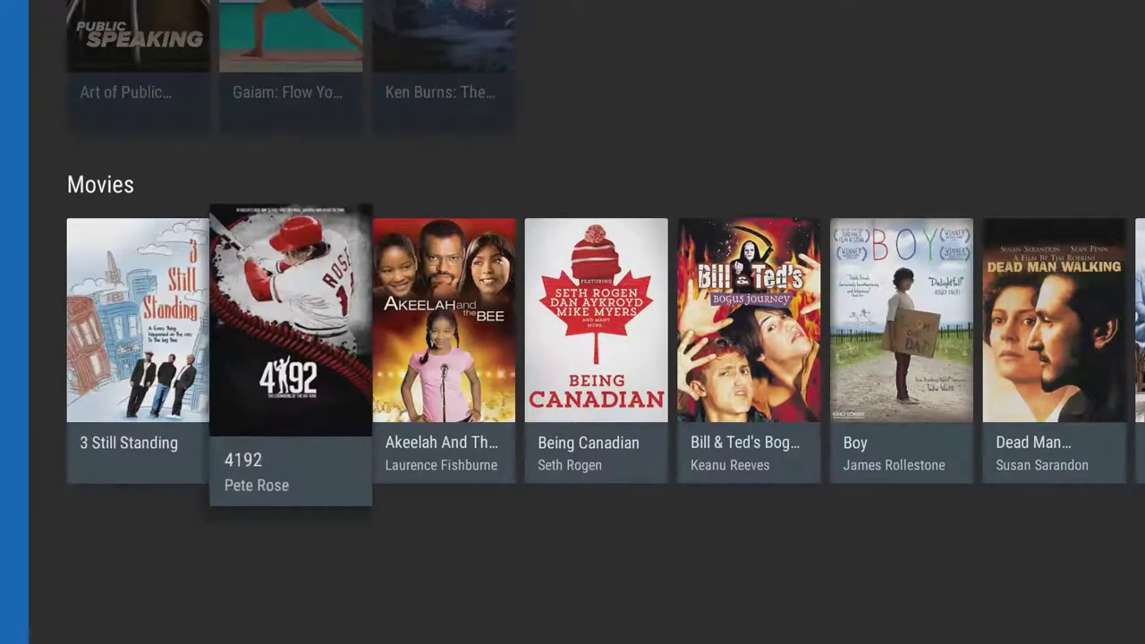
key("Right")
key("Right")
key("Right")
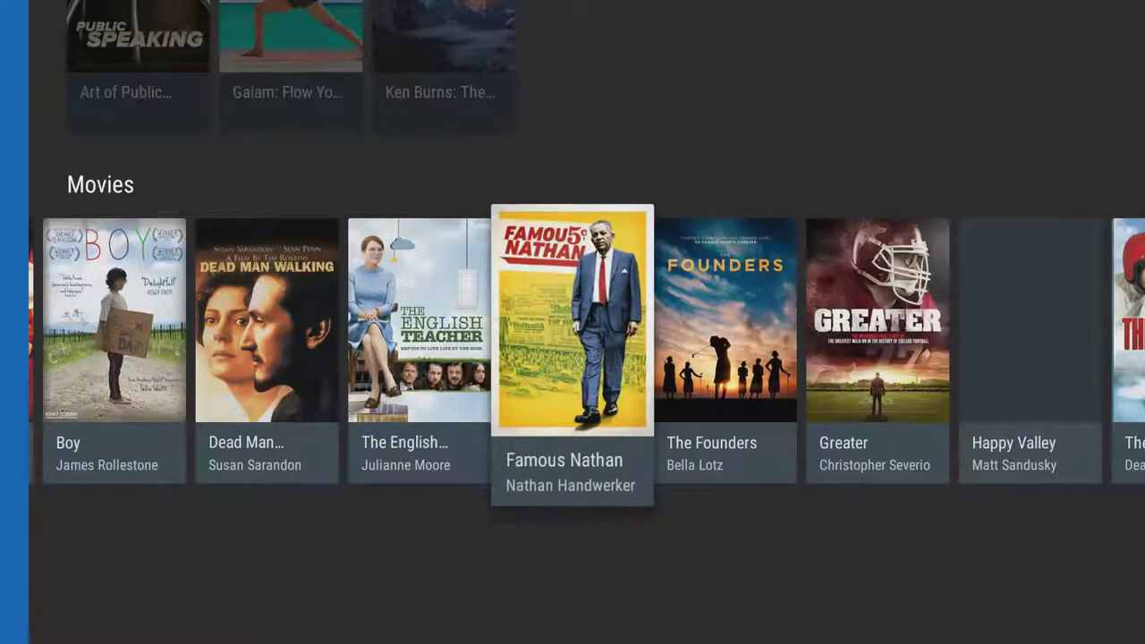
key("Left")
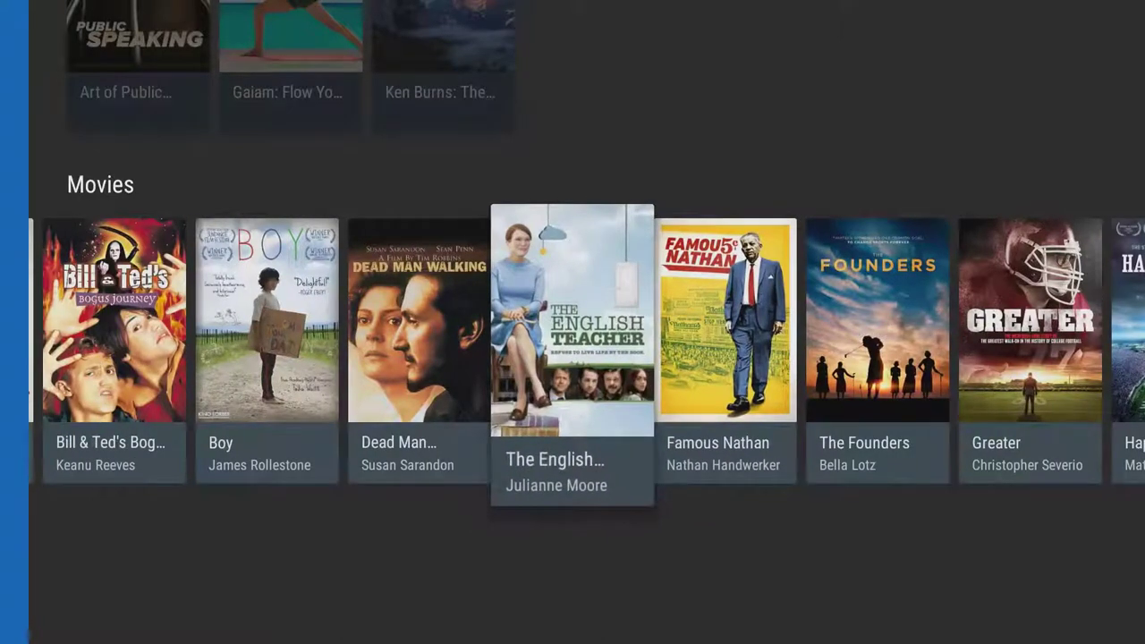
Add Stuck In Love (2013), found in The English Teacher's related titles, to Favorites.
key("Return")
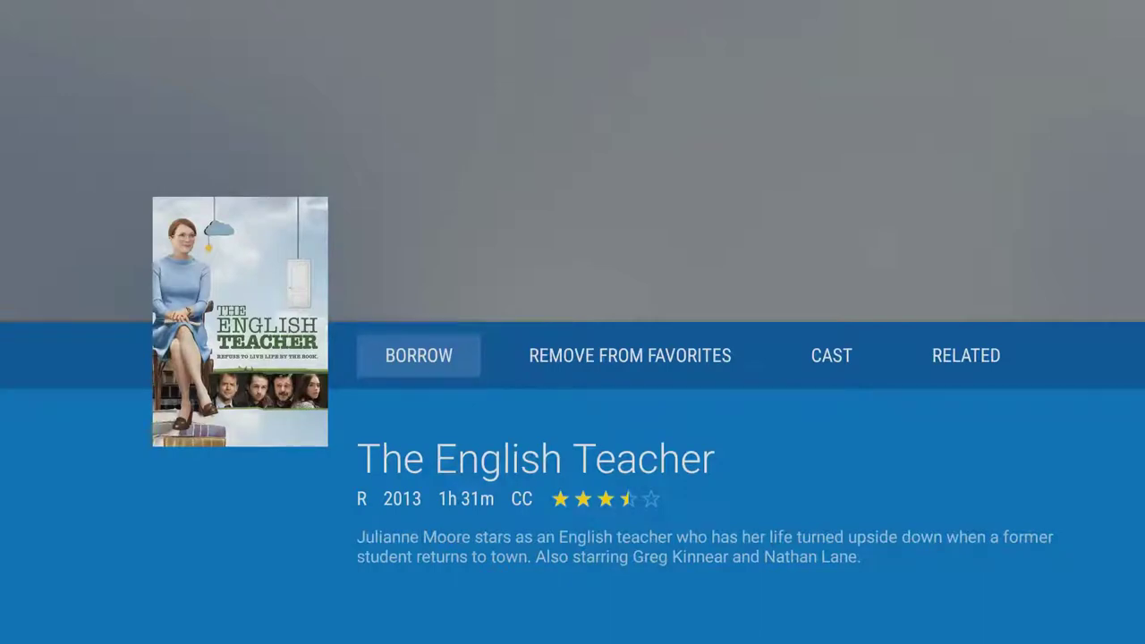
key("Right")
key("Right")
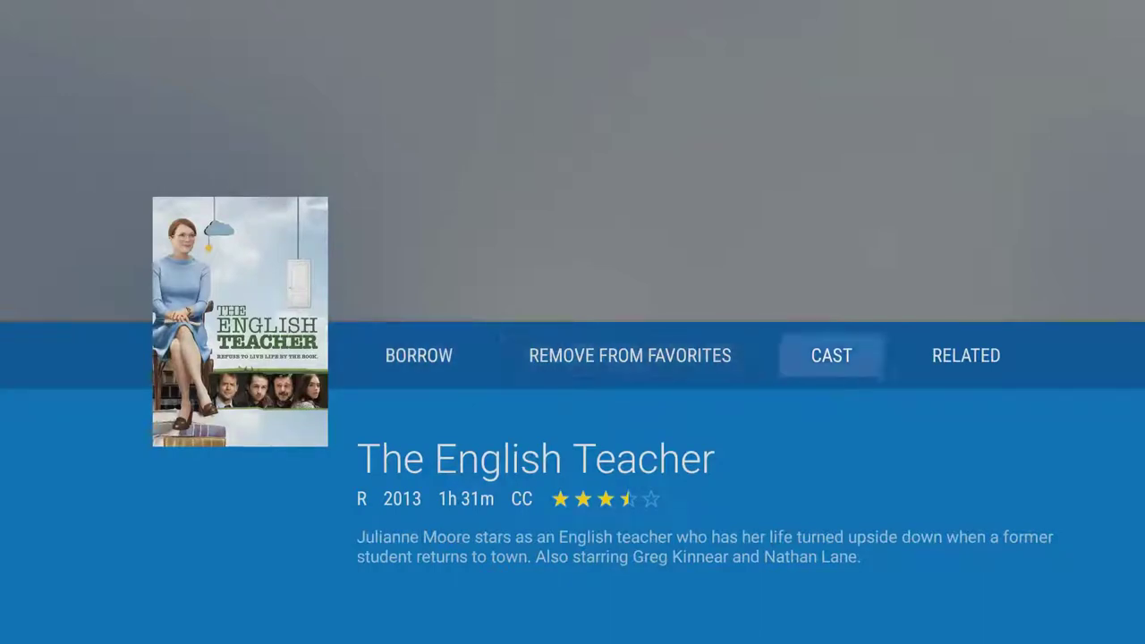
key("Right")
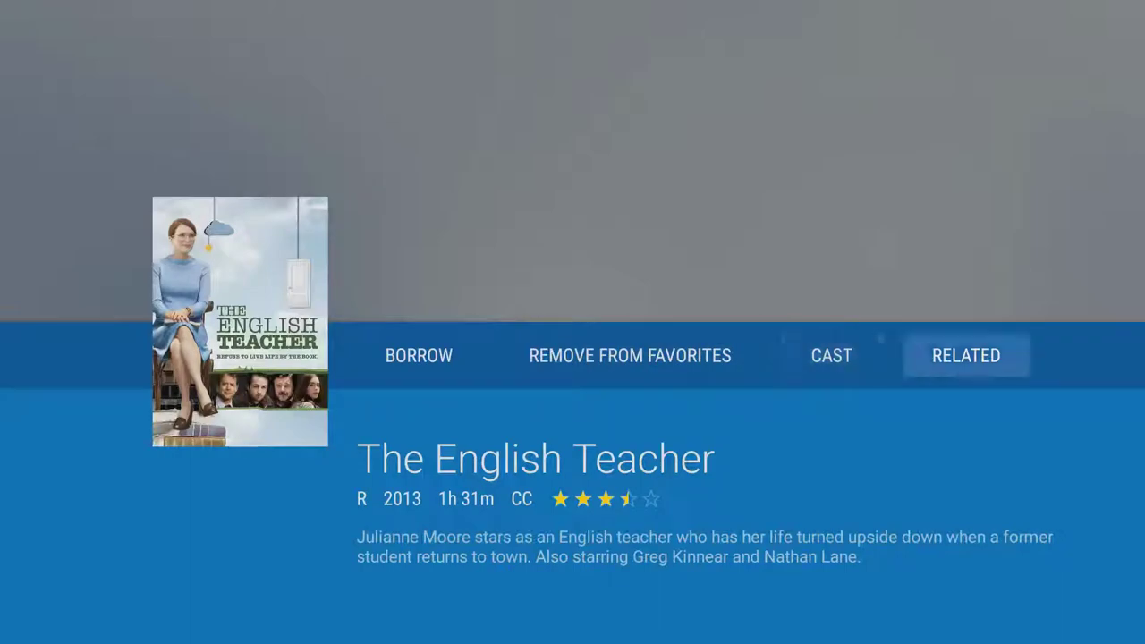
key("Return")
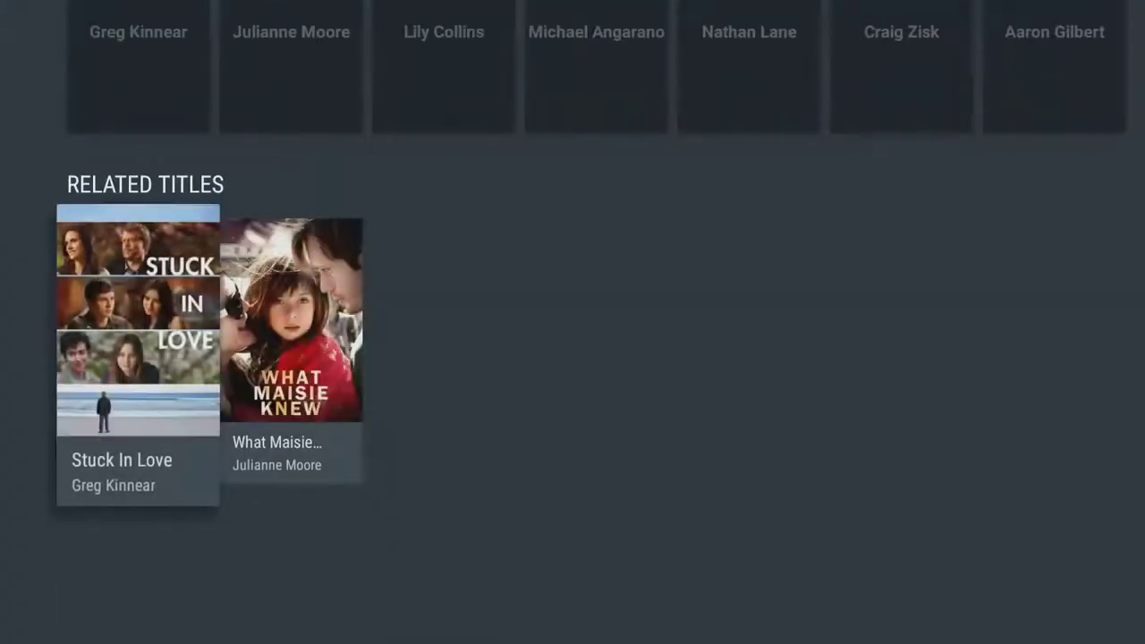
key("Return")
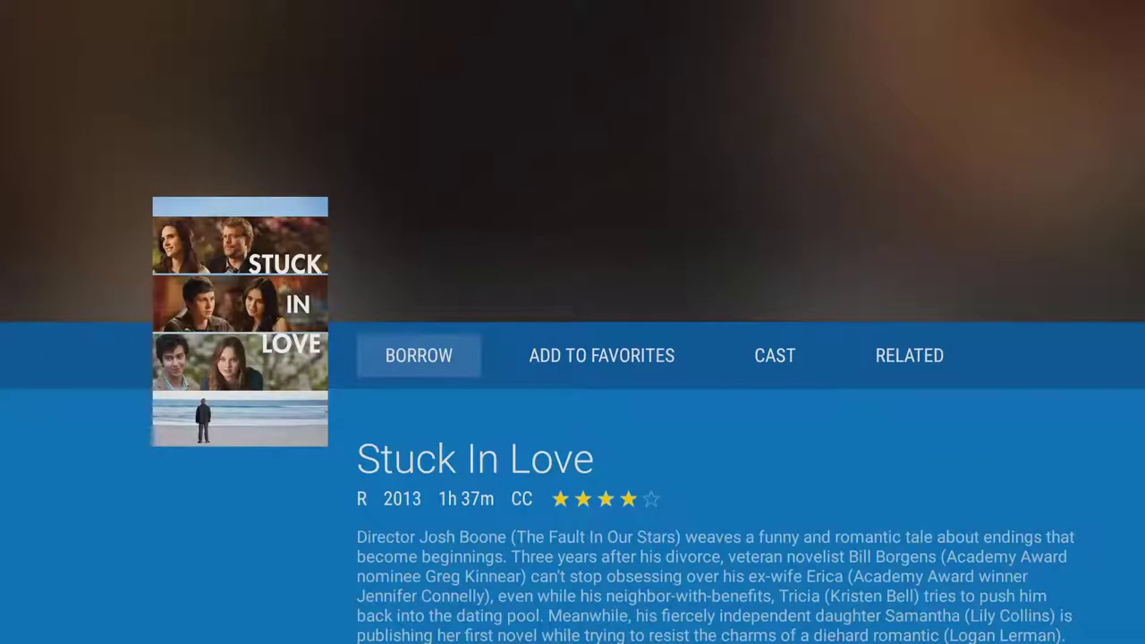
key("Right")
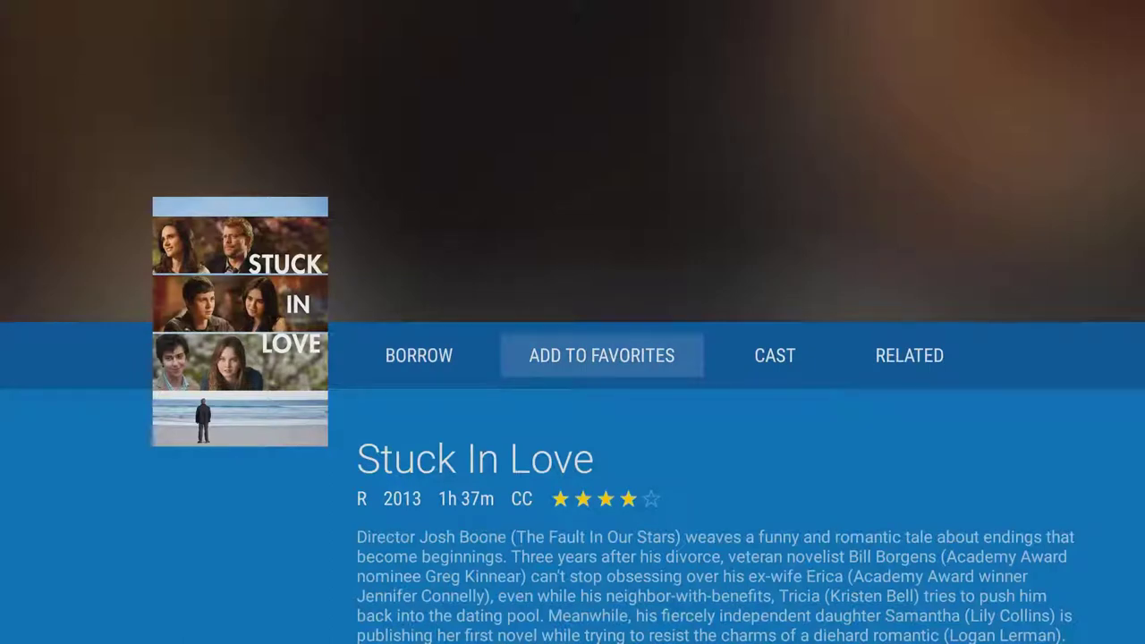
key("Return")
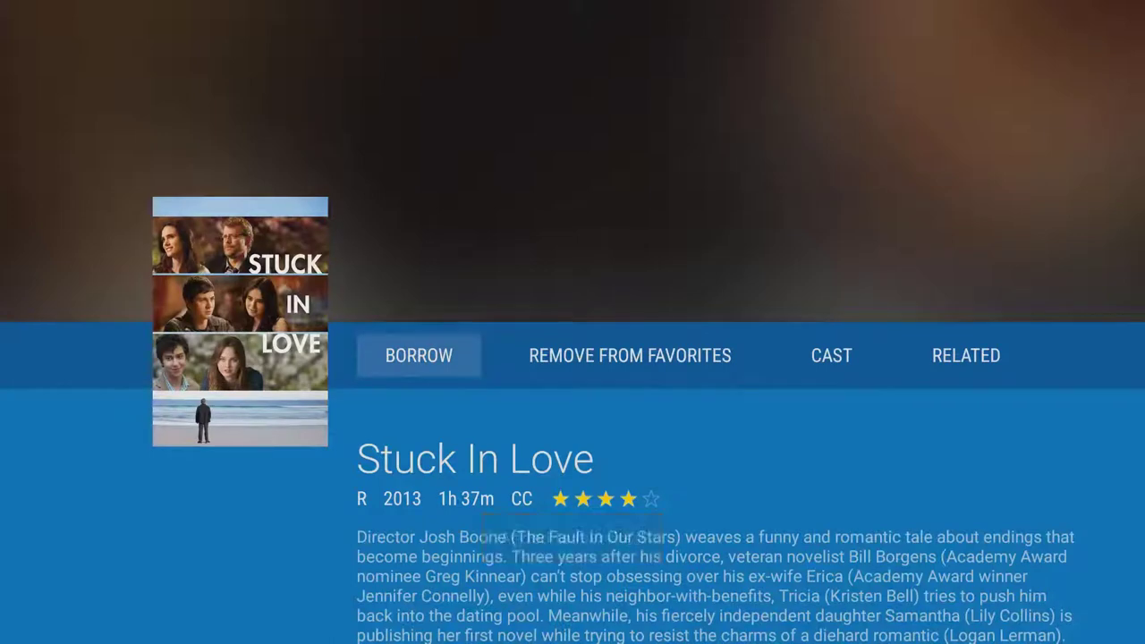
Return to the Favorites page and switch to the Movies section.
key("Down")
key("Down")
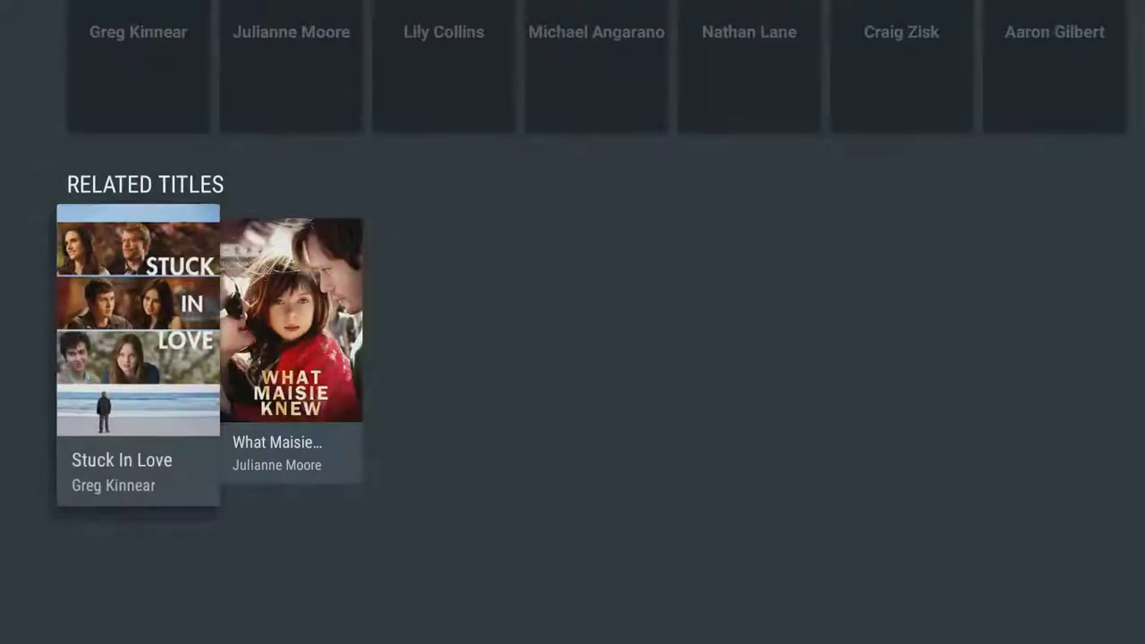
key("Escape")
key("Down")
key("Left")
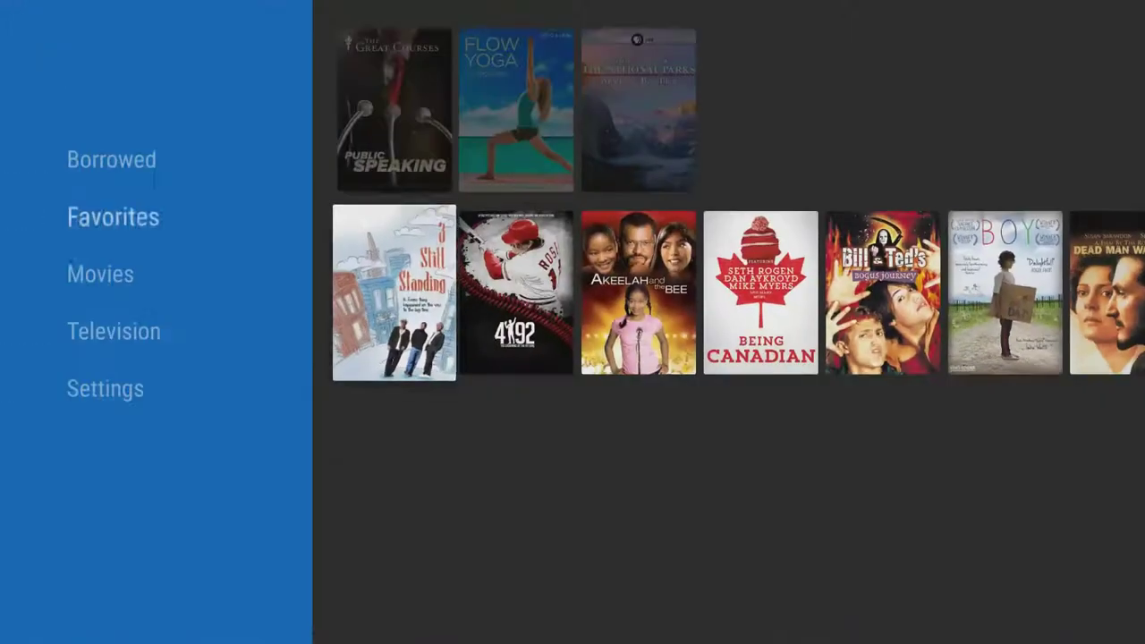
key("Down")
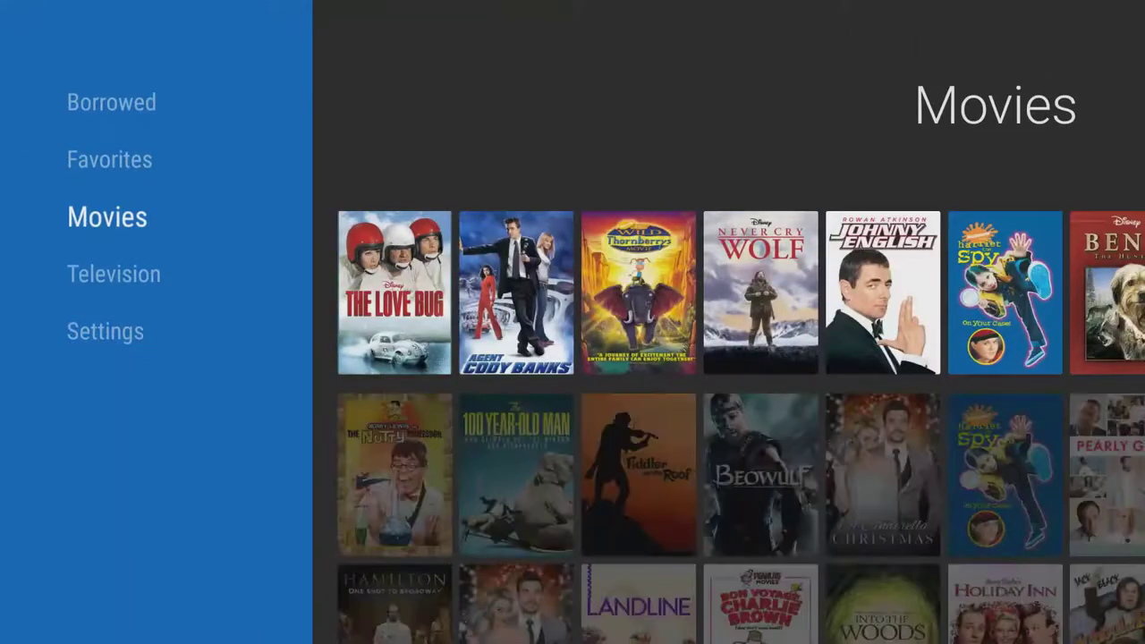
Browse the Recommended, Featured and Popular movie rows along to Shutter Island.
key("Right")
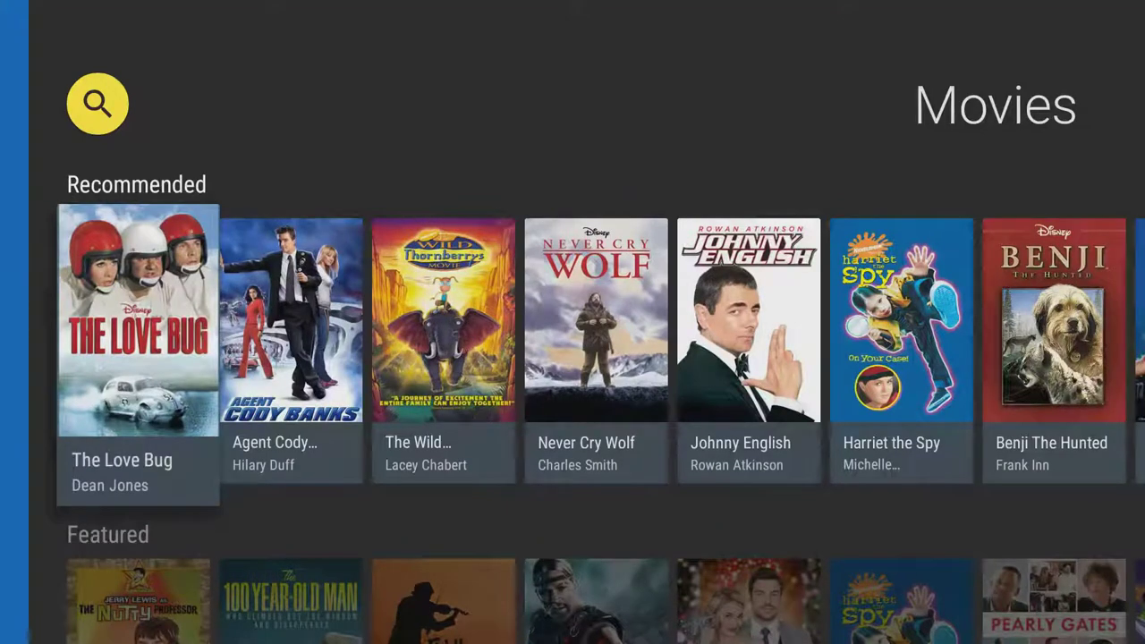
key("Down")
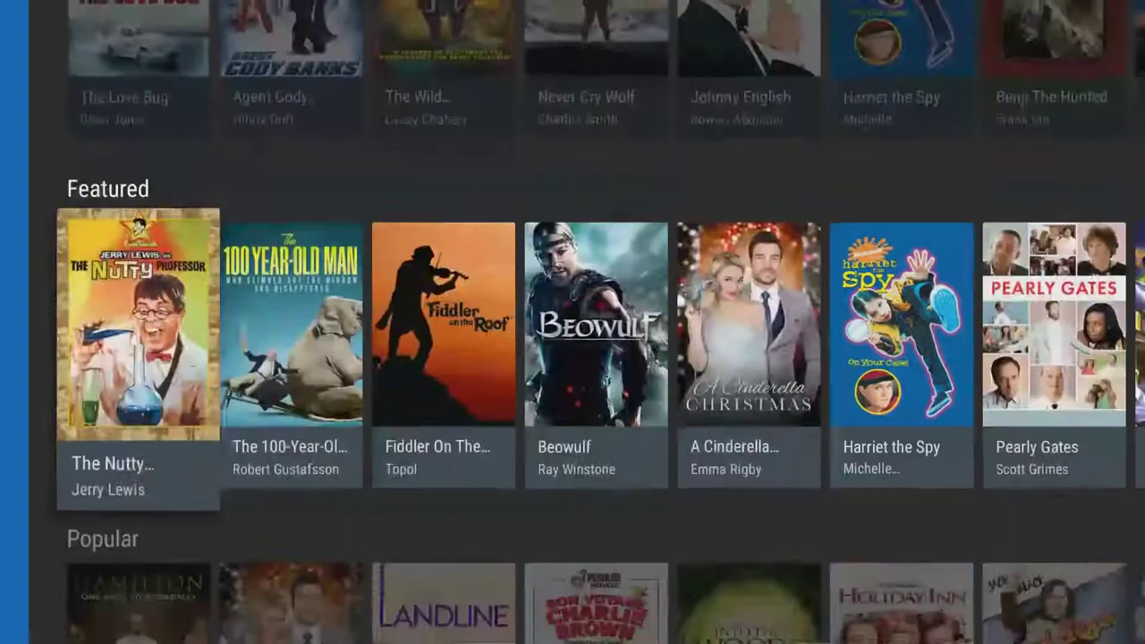
key("Right")
key("Right")
key("Right")
key("Right")
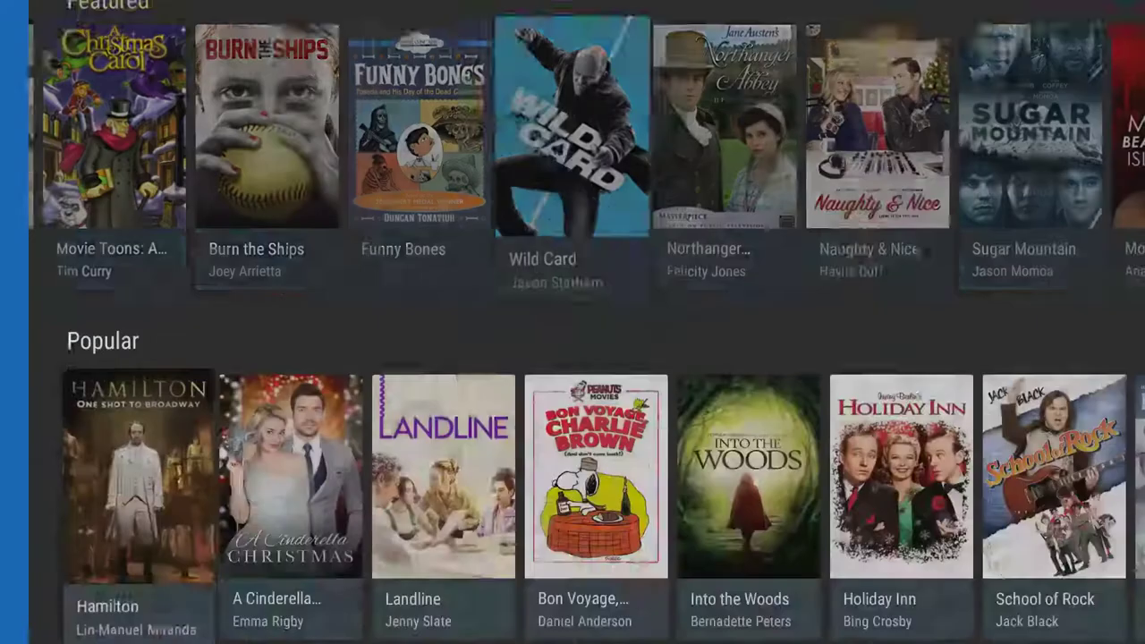
key("Down")
key("Right")
key("Right")
key("Right")
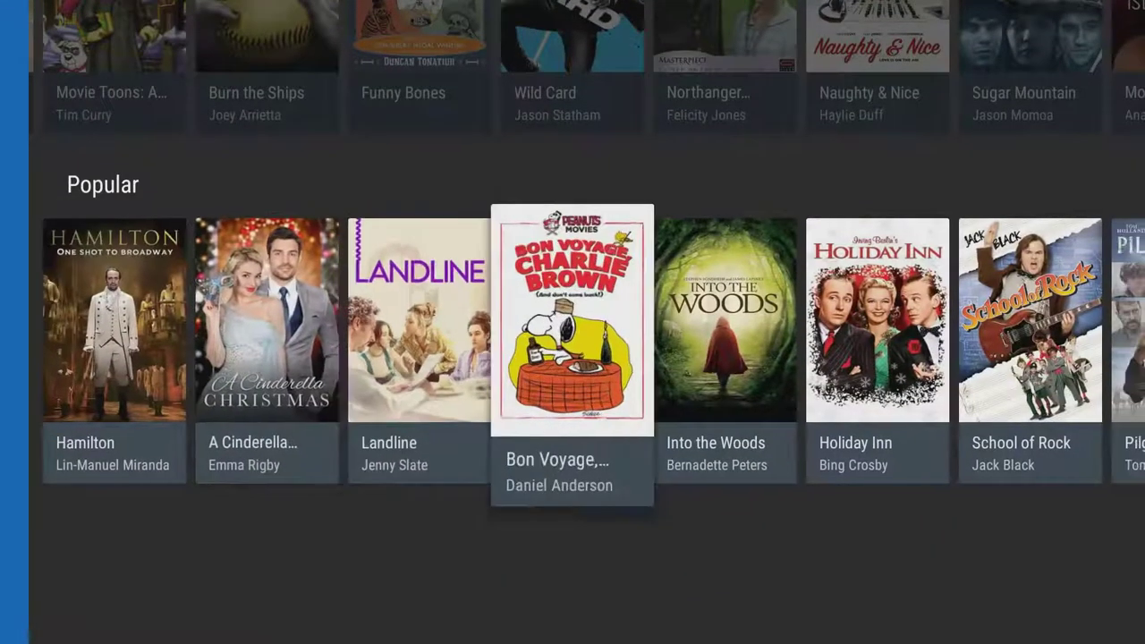
key("Right")
key("Right")
key("Right")
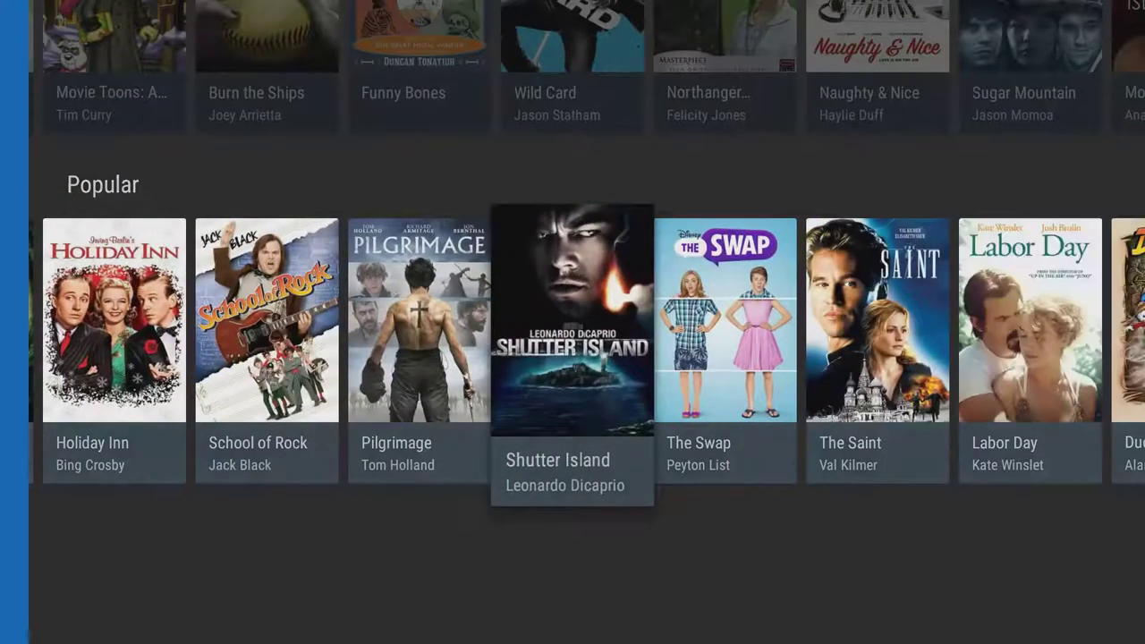
Switch to the Television section and move to PAW Patrol - Season 1 in the Popular row.
key("Escape")
key("Down")
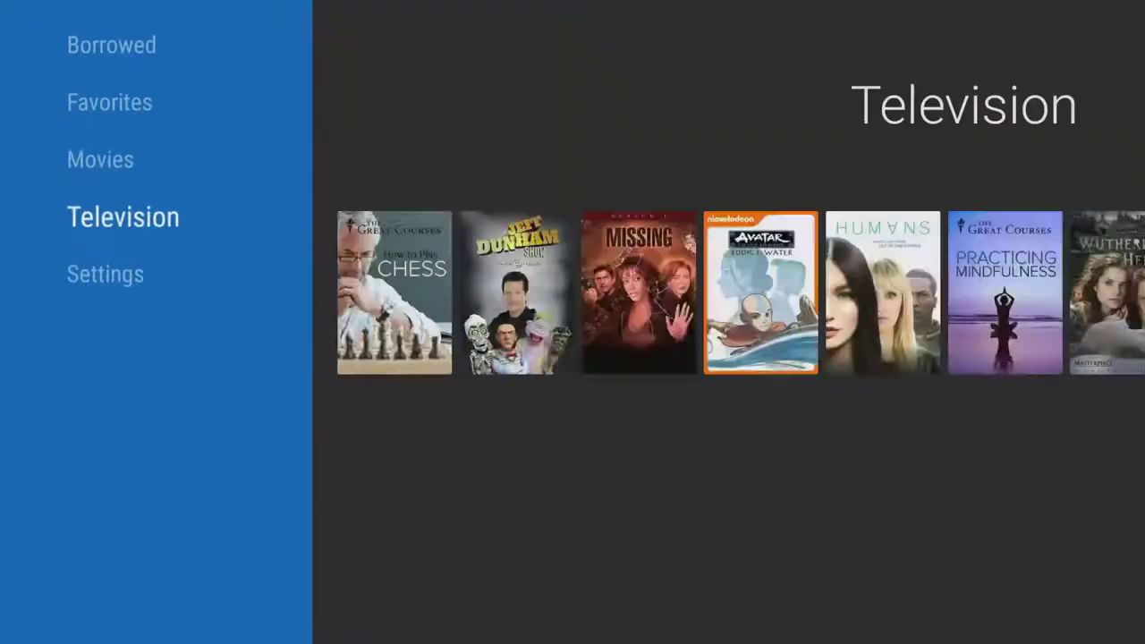
key("Right")
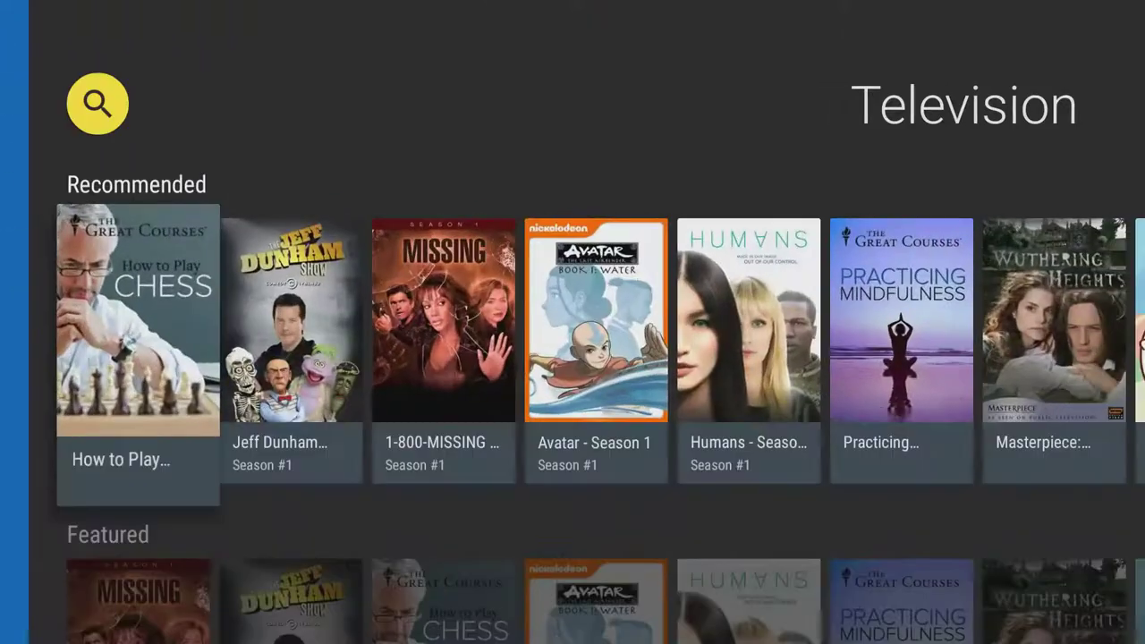
key("Down")
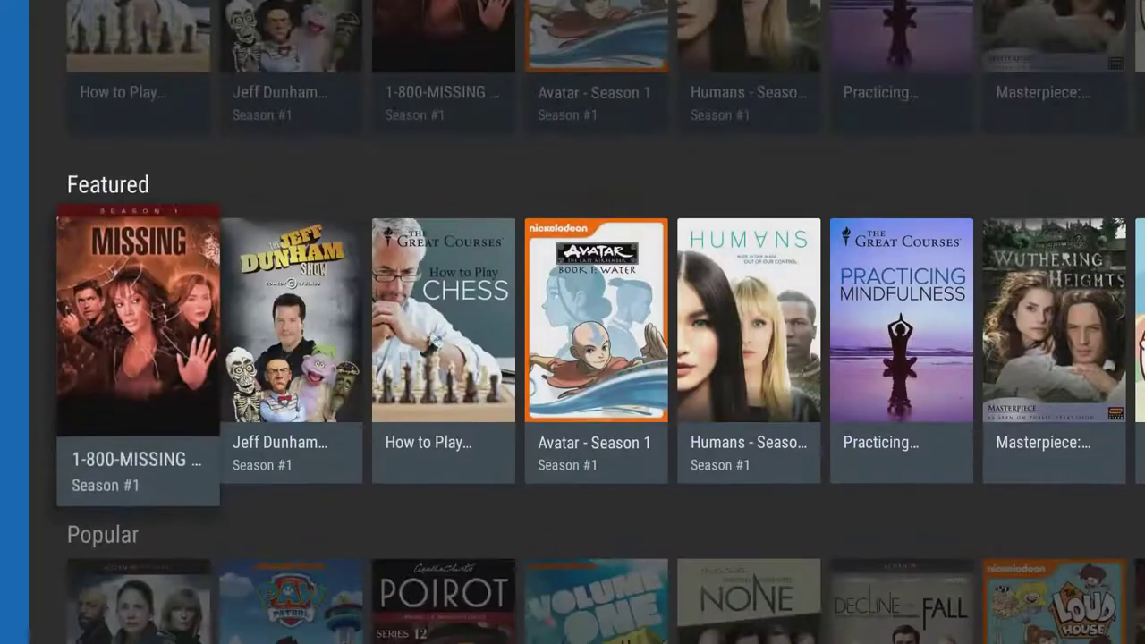
key("Down")
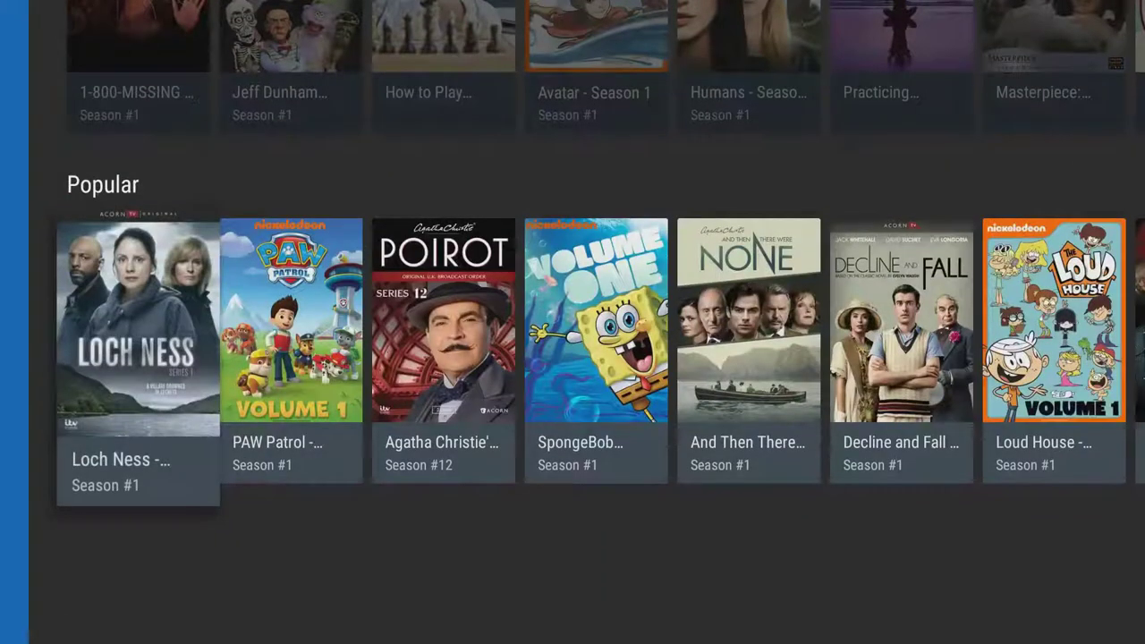
key("Right")
Borrow PAW Patrol Season 1 episode 1, Pups Make a Splash/Pups Fall Festival, returning 11/30.
key("Return")
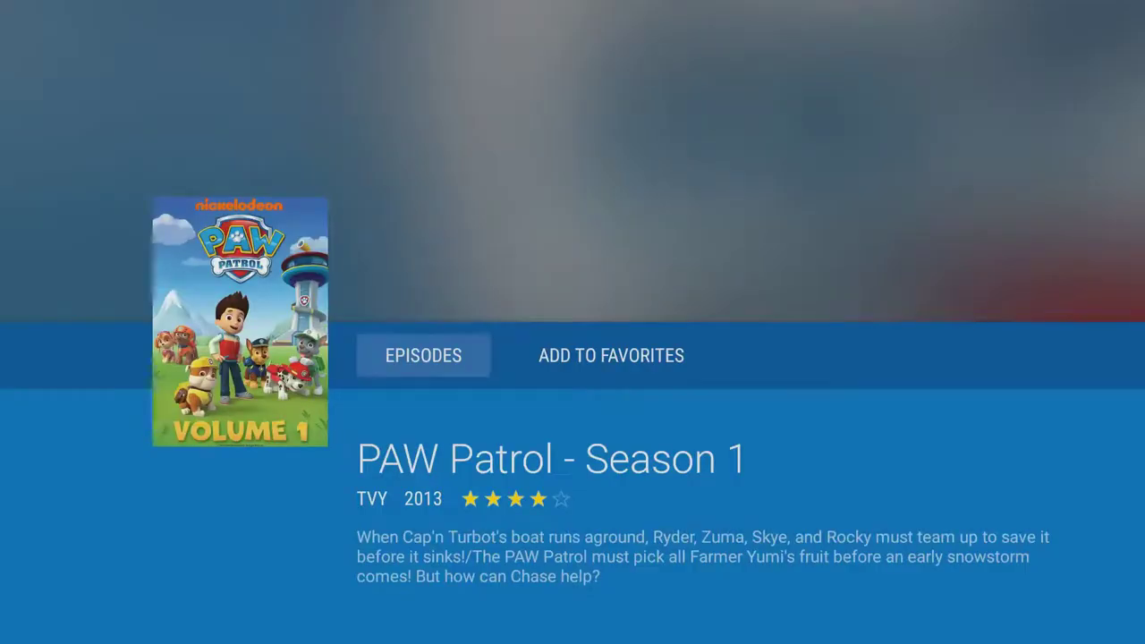
key("Return")
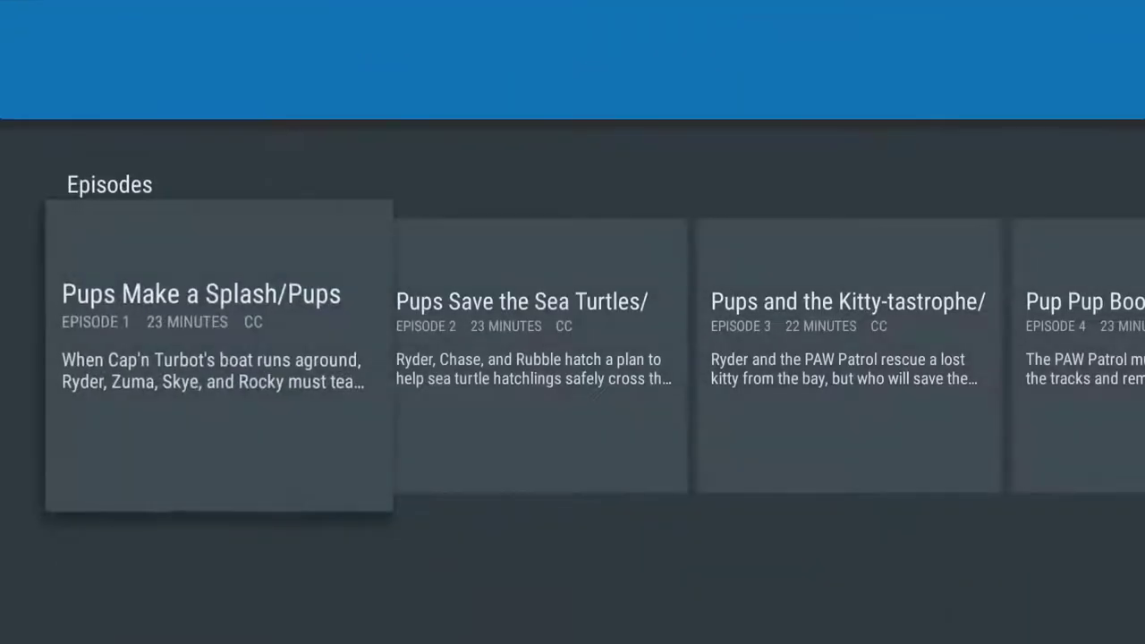
key("Return")
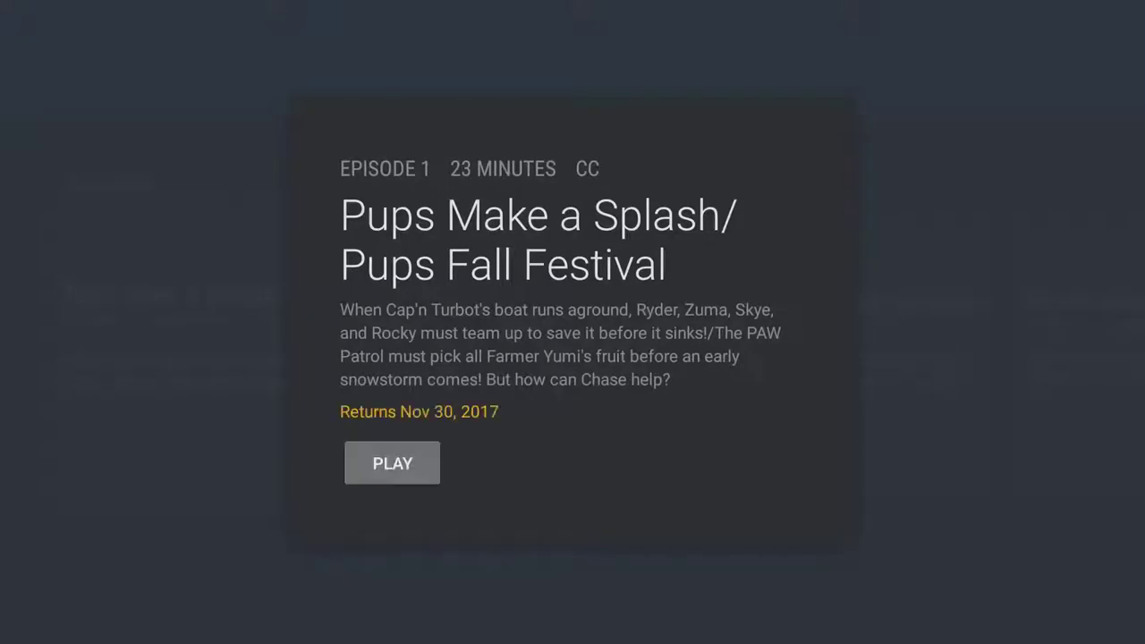
key("Escape")
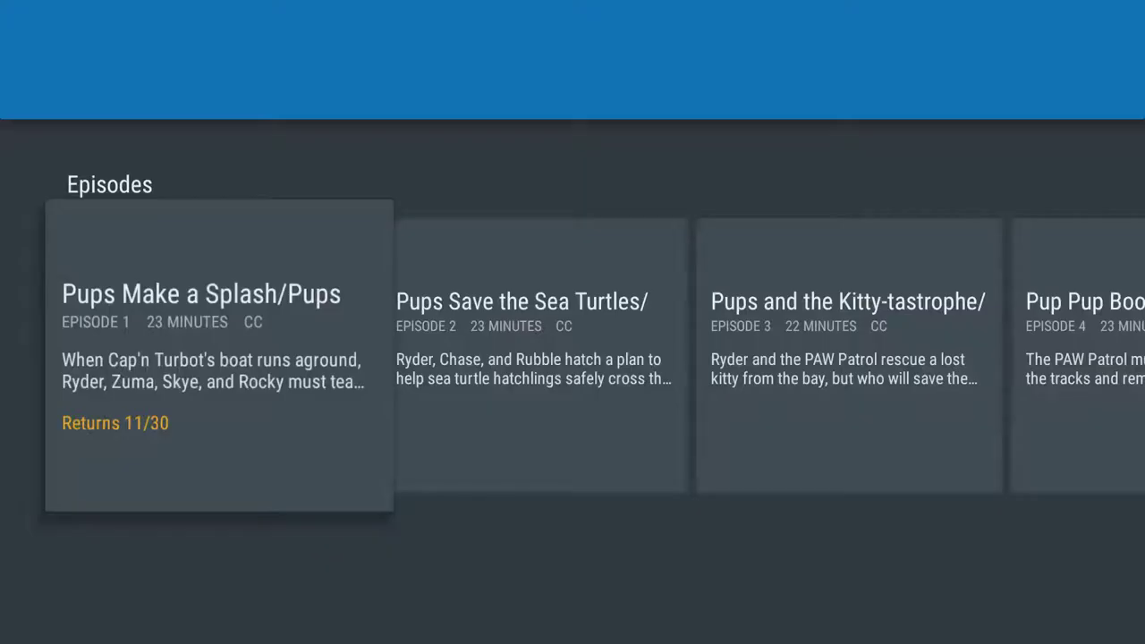
Check Borrowed (now PAW Patrol, 41 borrows left) and Favorites, then return to Movies.
key("Escape")
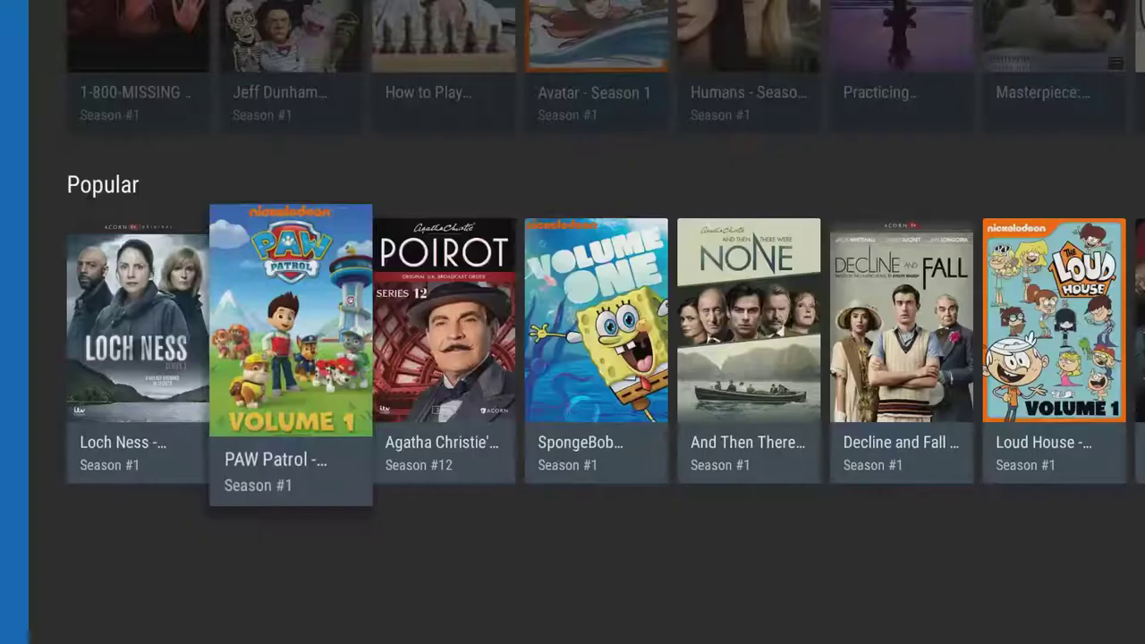
key("Escape")
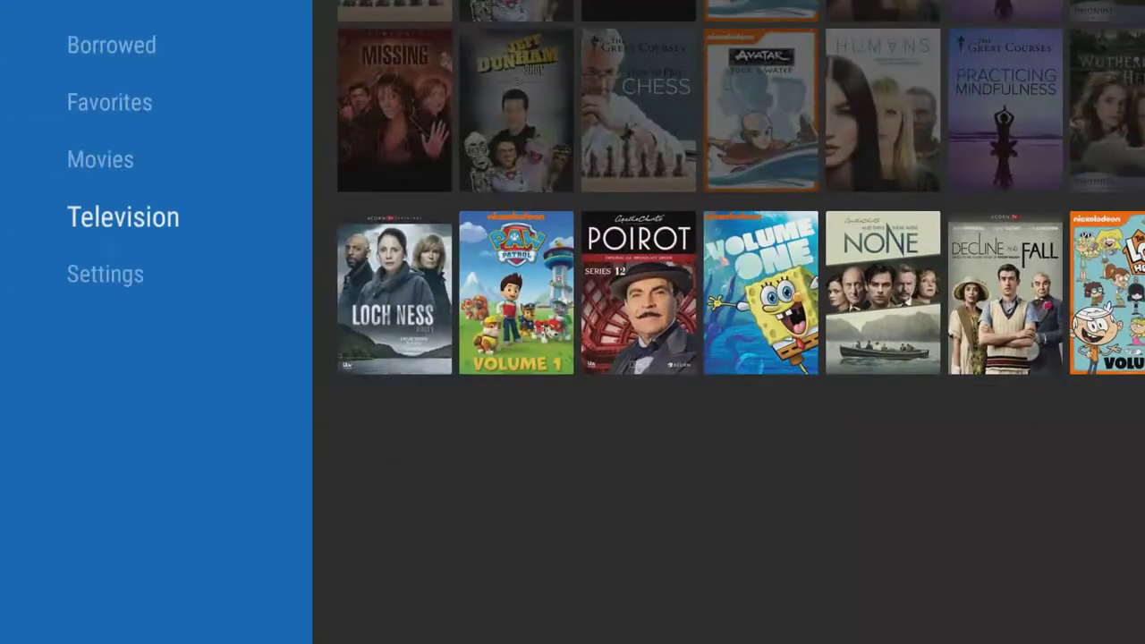
key("Up")
key("Up")
key("Up")
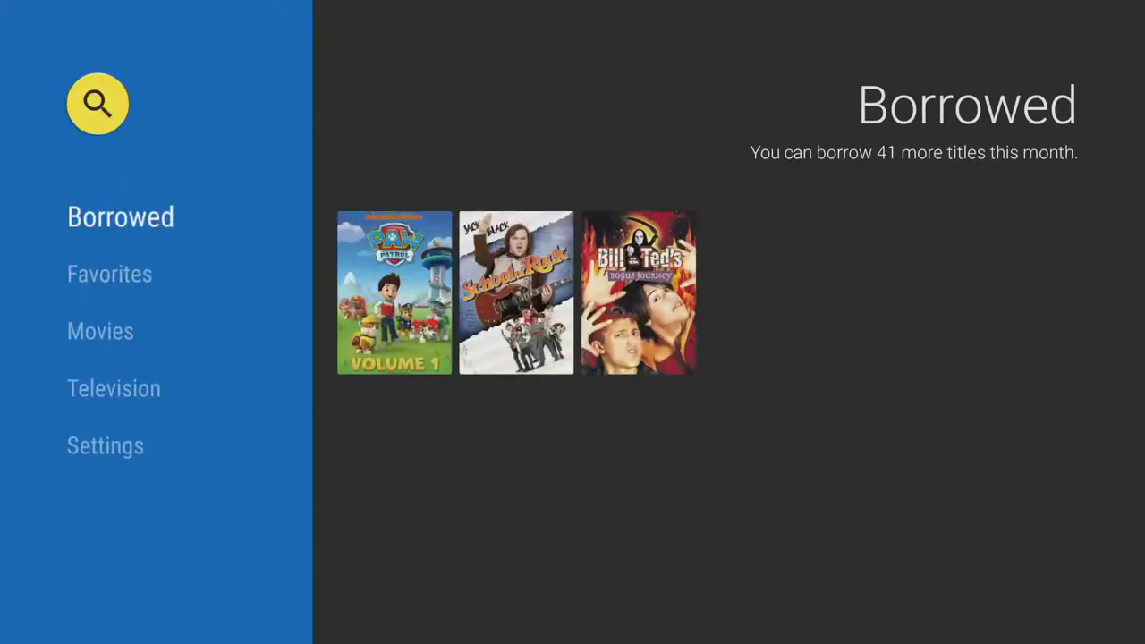
key("Down")
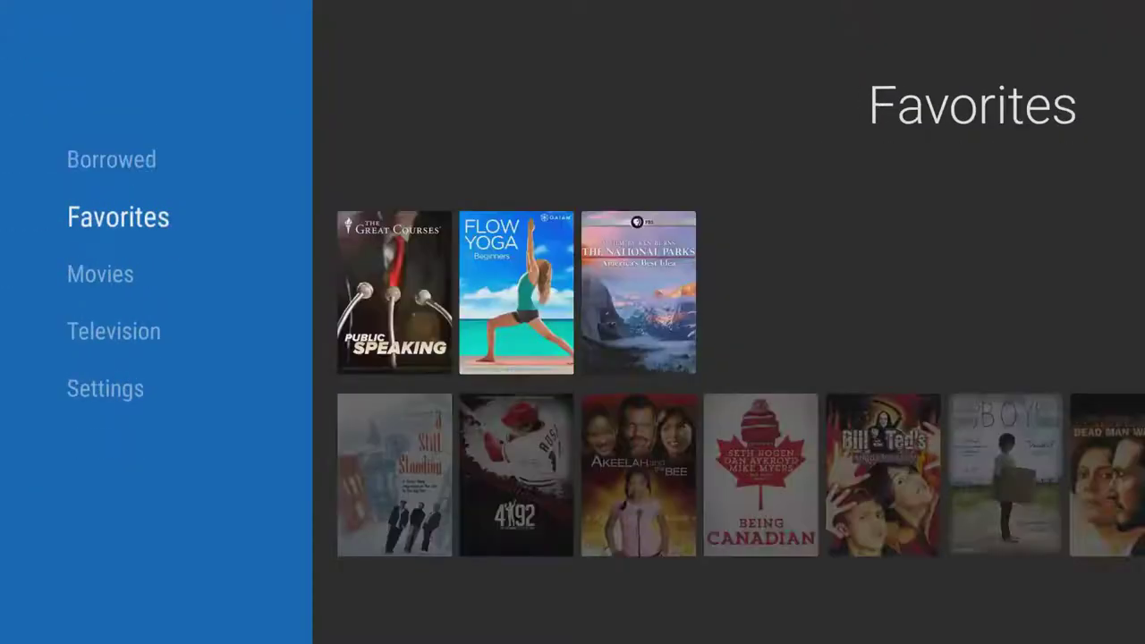
key("Down")
Voice-search for 'Terminator 2' to list five movie results, led by Terminator 2.
key("Right")
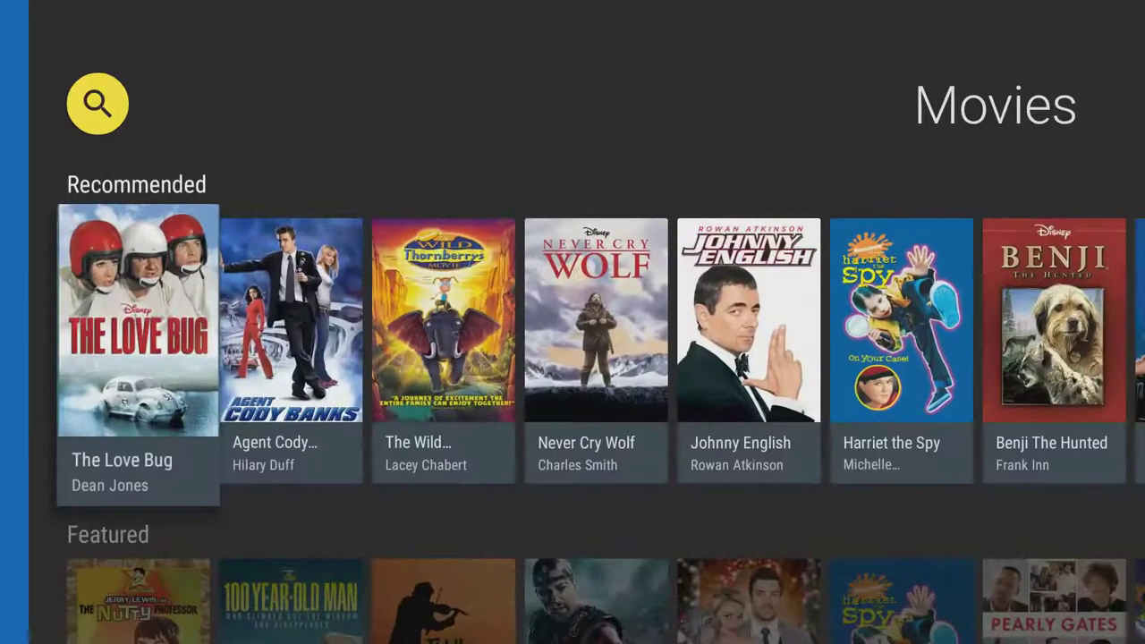
key("Up")
key("Return")
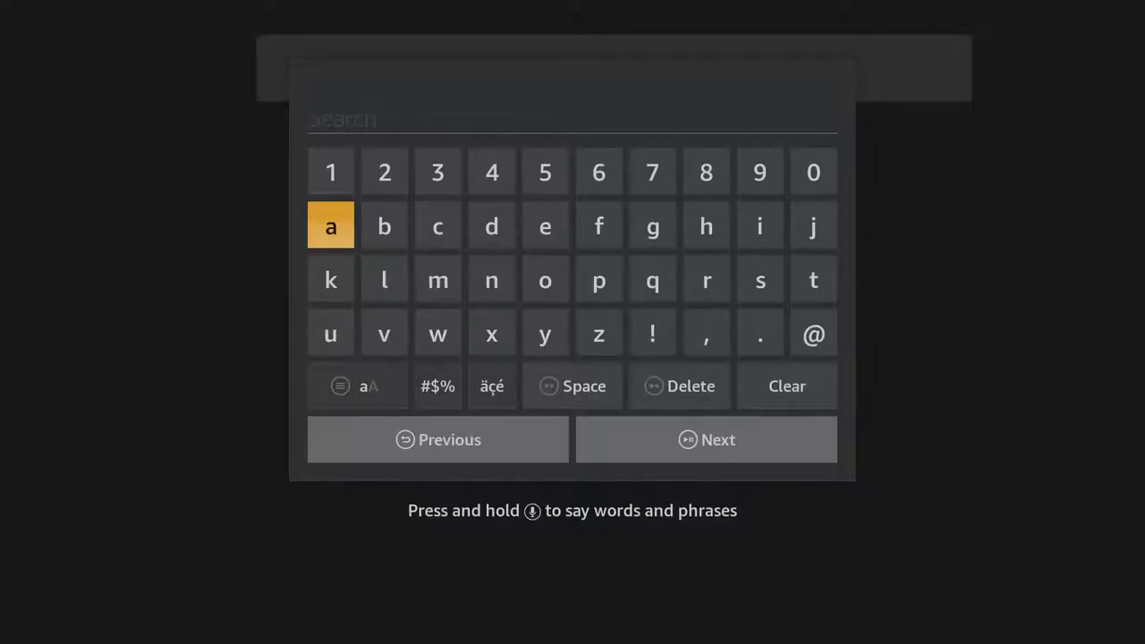
key("XF86Search")
type("Terminator 2")
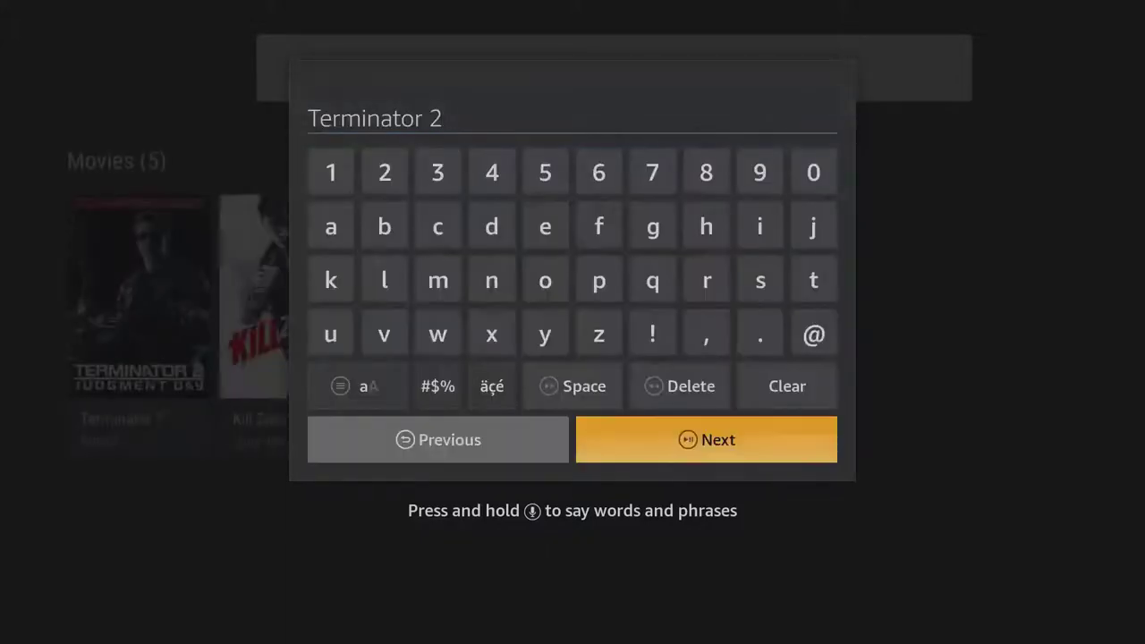
key("Return")
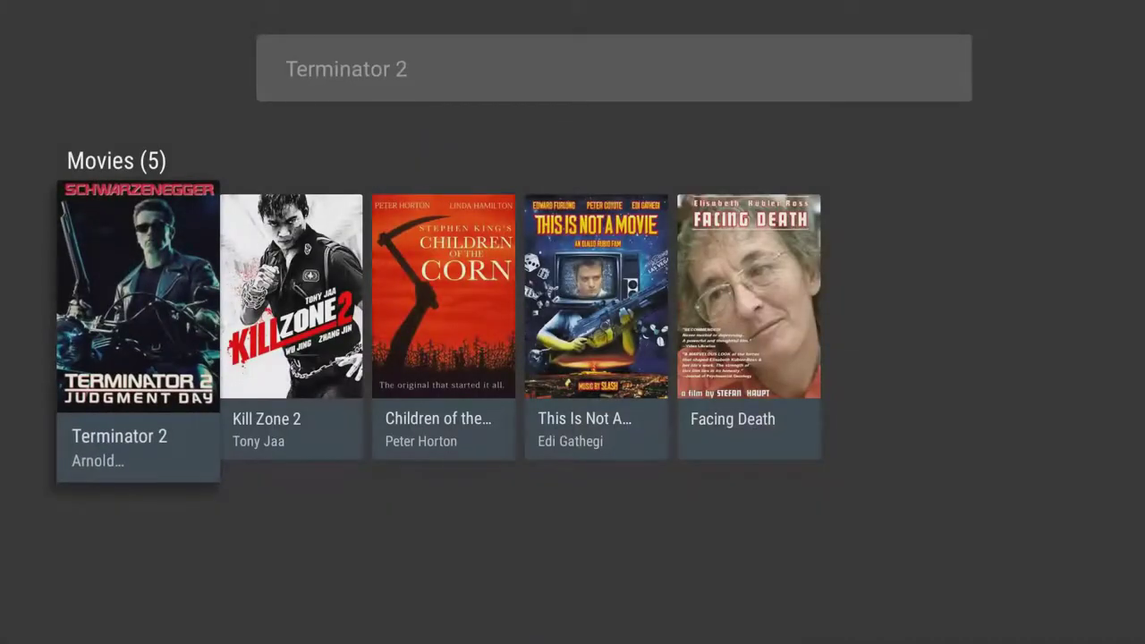
left_click(406, 69)
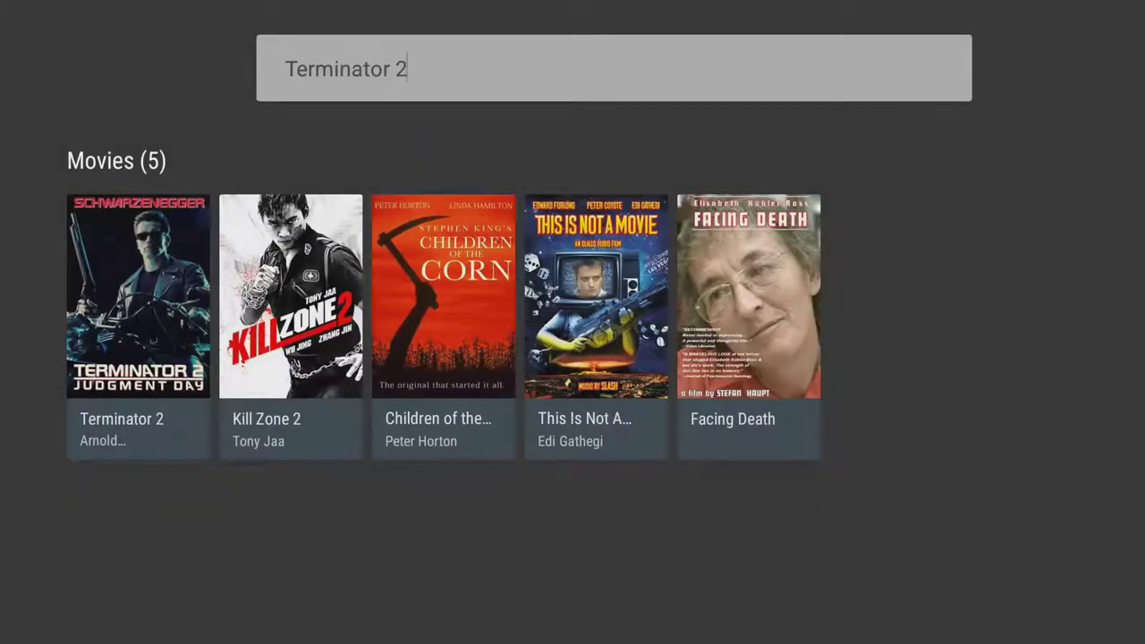
Bring up the on-screen keyboard and clear the old Terminator 2 search text.
key("Return")
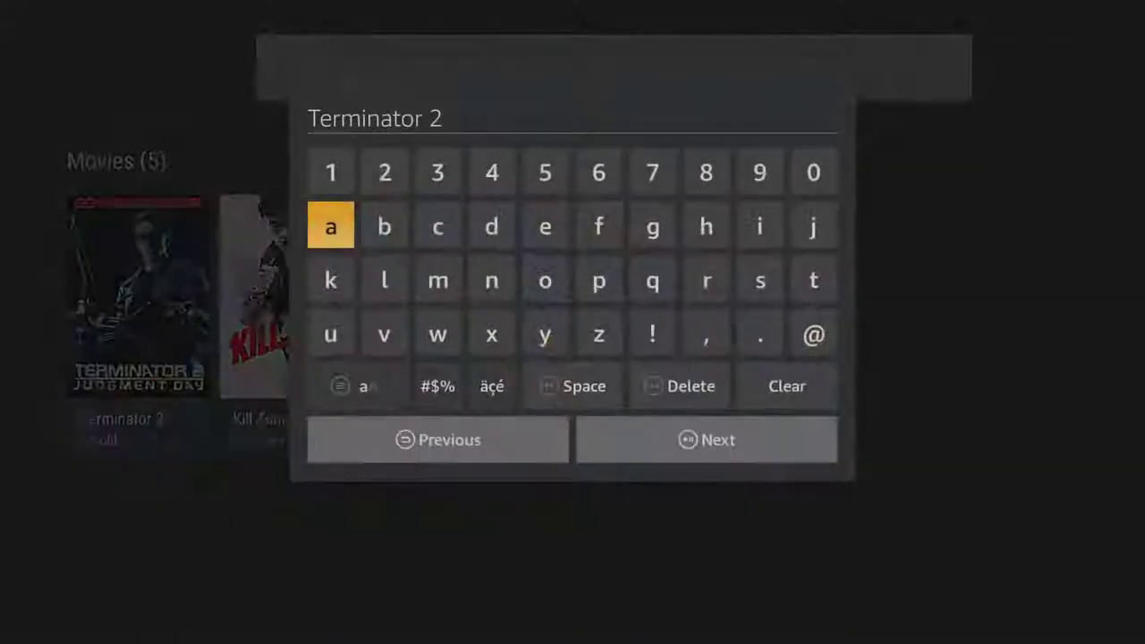
key("Down")
key("Down")
key("Down")
key("Right")
key("Right")
key("Right")
key("Right")
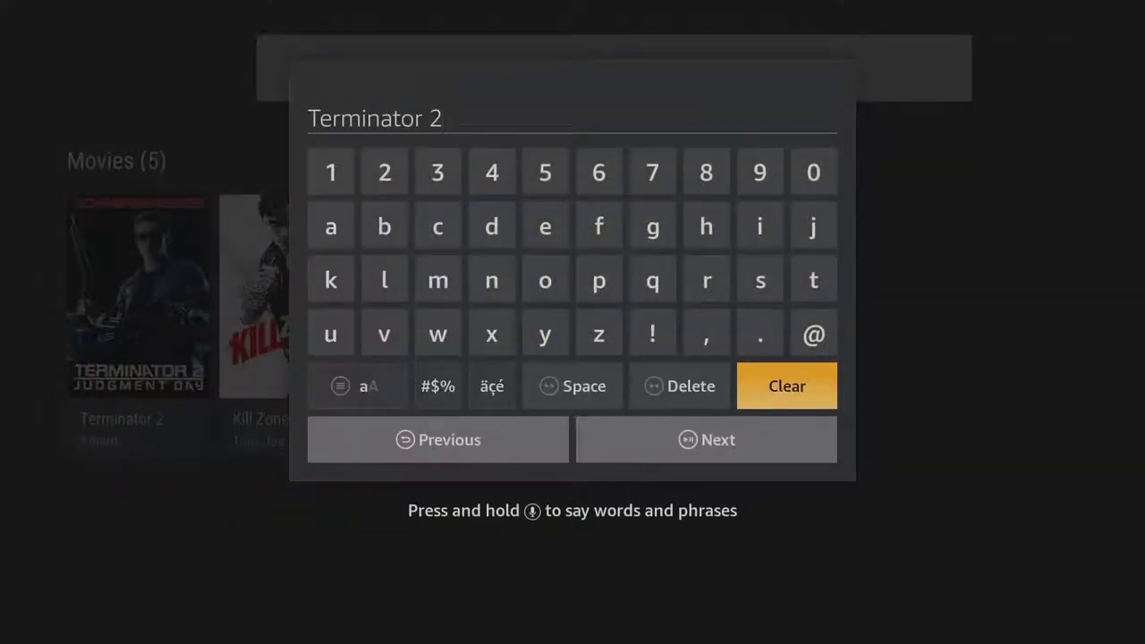
key("Return")
key("Up")
key("Up")
key("Up")
key("Left")
key("Left")
key("Left")
Spell 'shutter', run the search and move to the Shutter Island result.
key("Right")
key("Right")
key("Right")
key("Down")
key("Right")
key("Return")
key("Left")
key("Left")
key("Left")
key("Right")
key("Right")
key("Right")
key("Up")
key("Return")
key("Down")
key("Left")
key("Left")
key("Left")
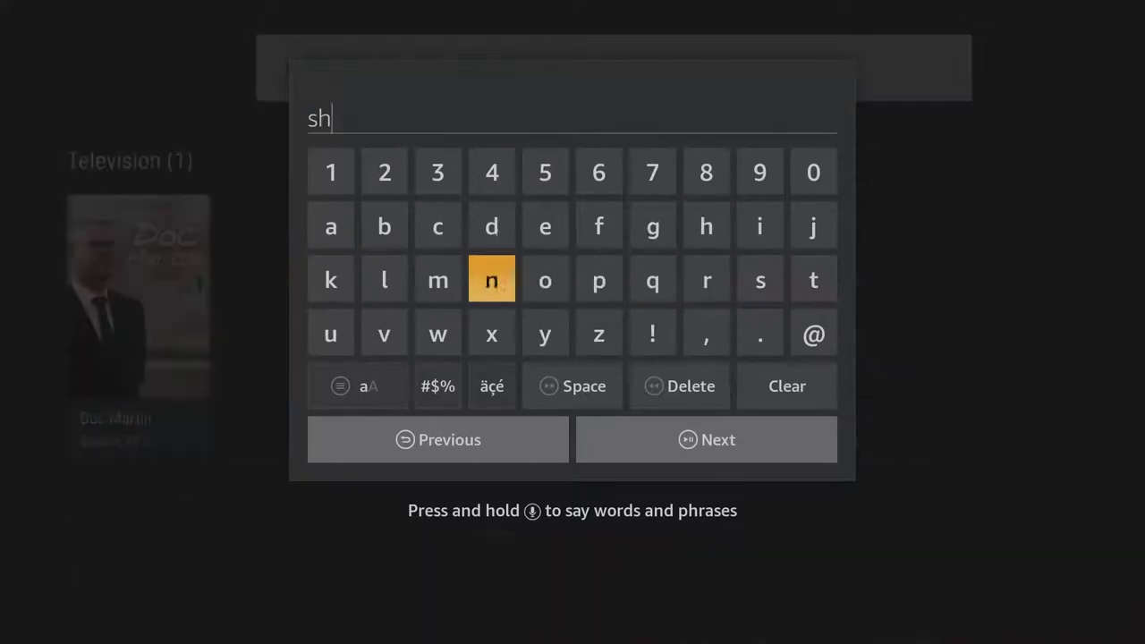
key("Left")
key("Left")
key("Down")
key("Return")
key("Right")
key("Right")
key("Right")
key("Right")
key("Right")
key("Right")
key("Up")
key("Return")
key("Return")
key("Up")
key("Left")
key("Left")
key("Left")
key("Return")
key("Down")
key("Right")
key("Right")
key("Right")
key("Return")
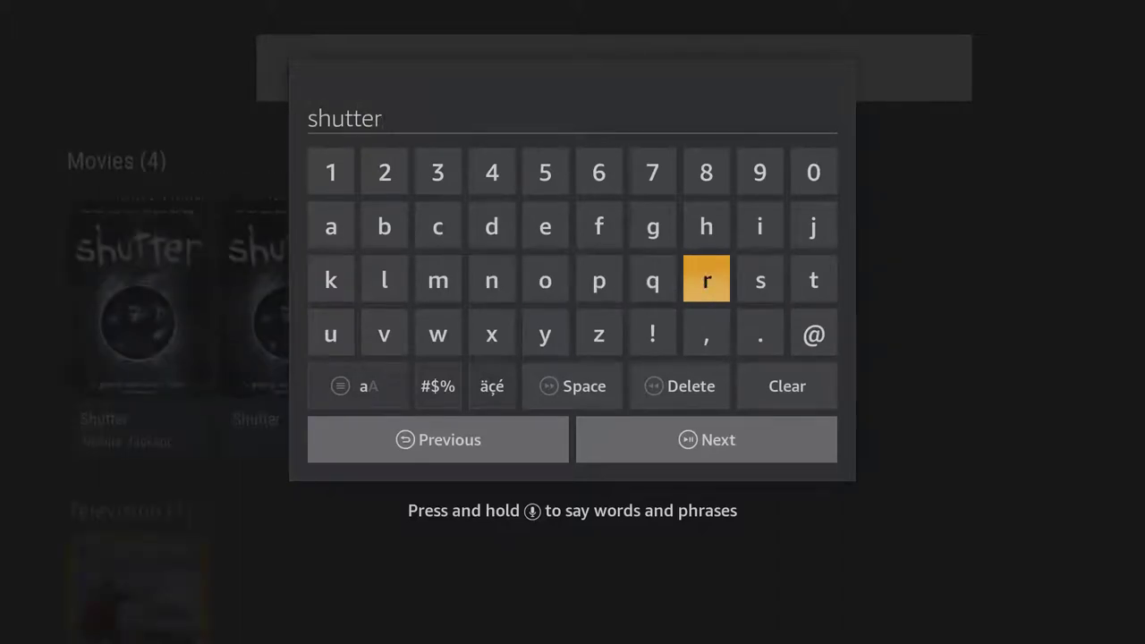
key("XF86AudioPlay")
key("Right")
key("Right")
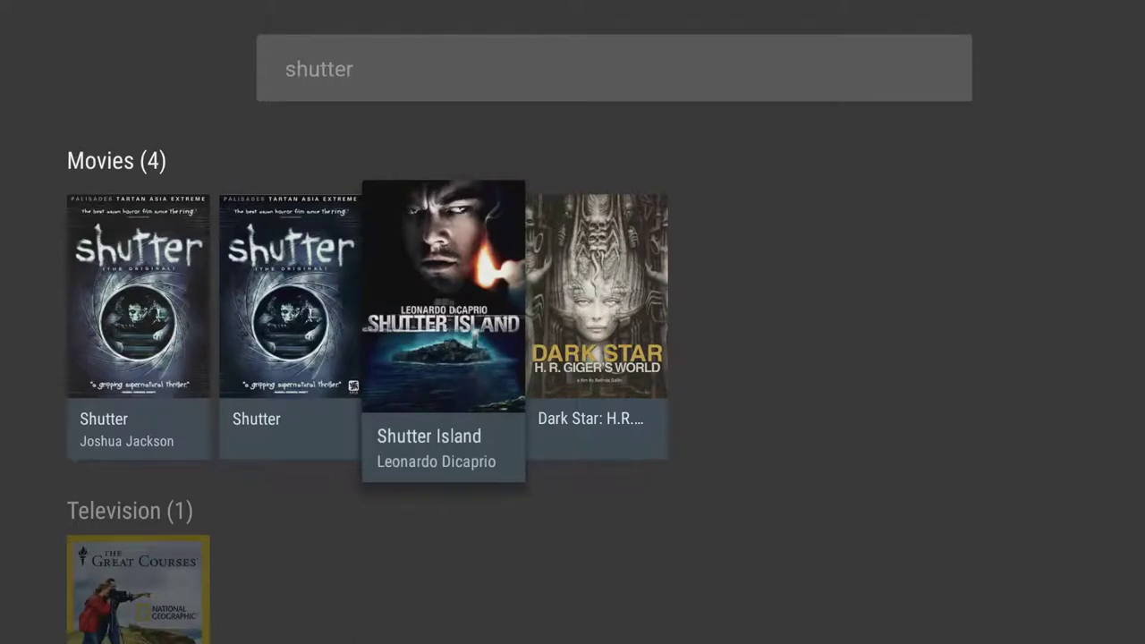
Return to Movies, then switch Kids Mode on from hoopla's Settings.
key("Escape")
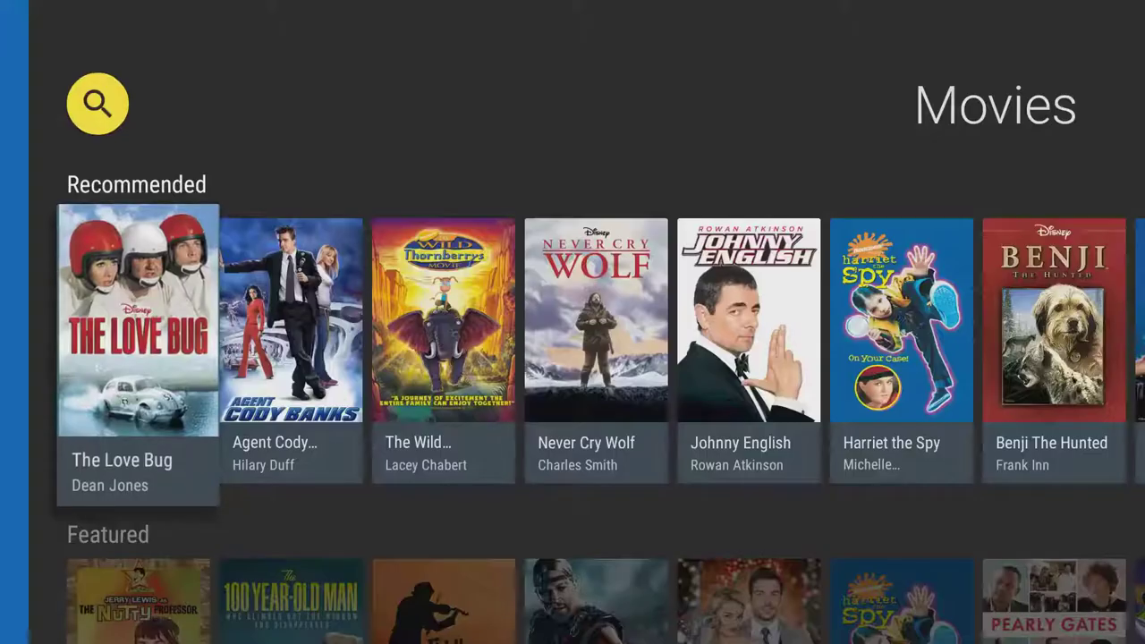
key("Left")
key("Up")
key("Up")
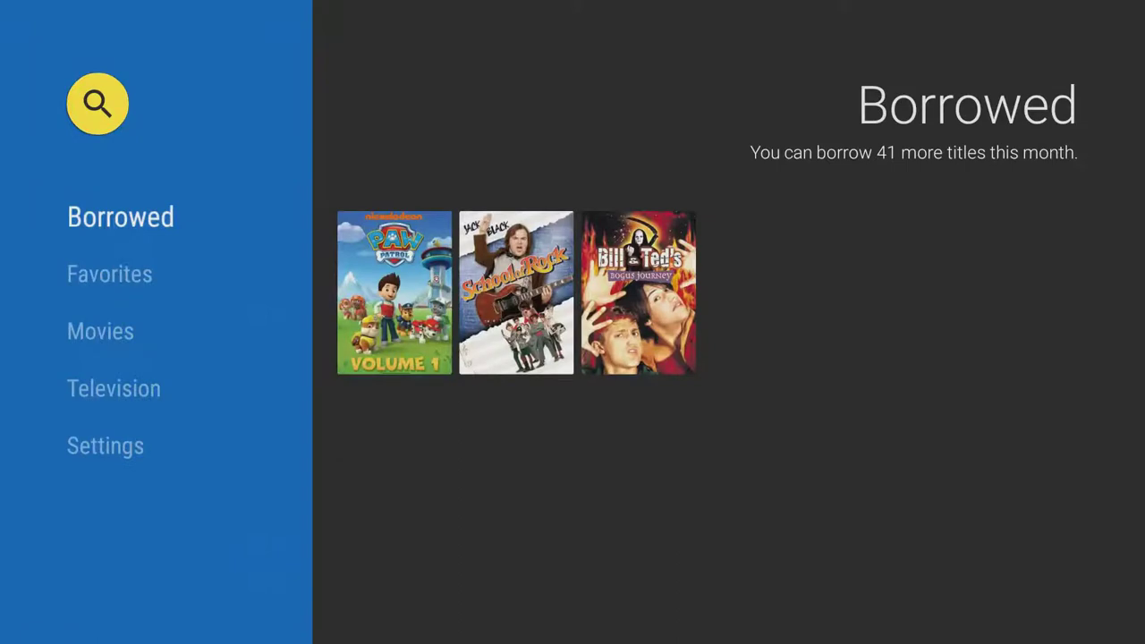
key("Down")
key("Down")
key("Down")
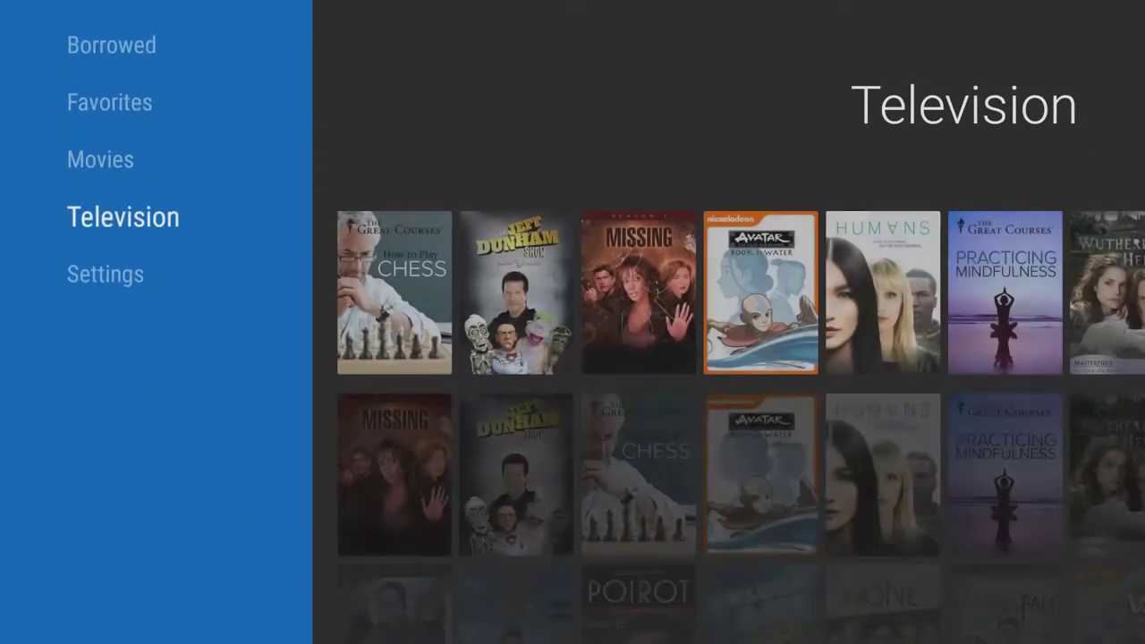
key("Down")
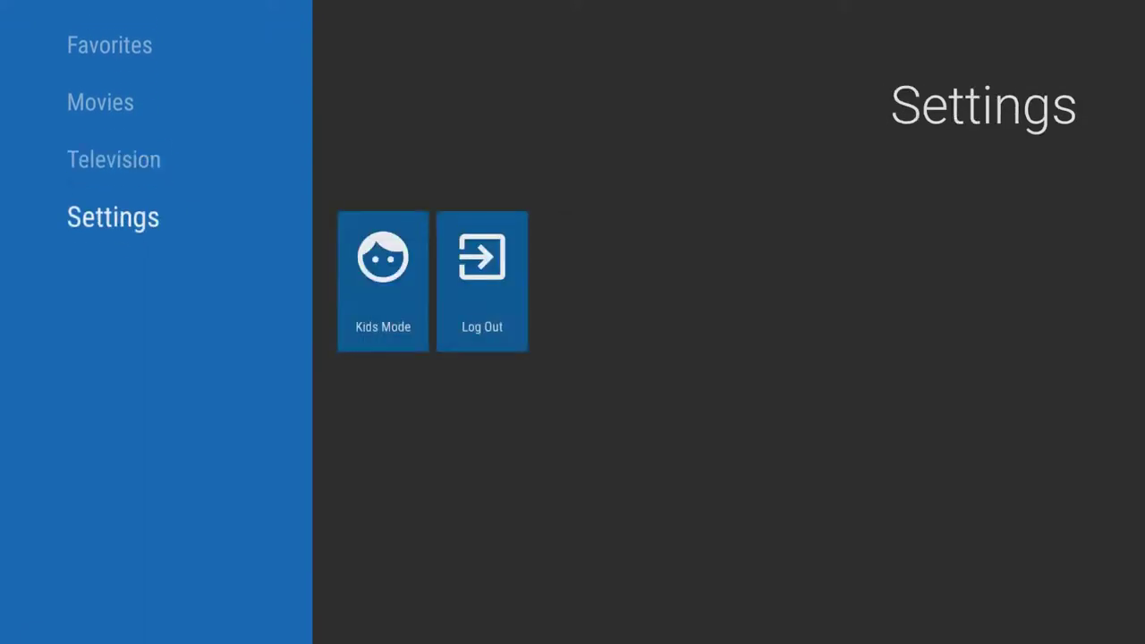
key("Right")
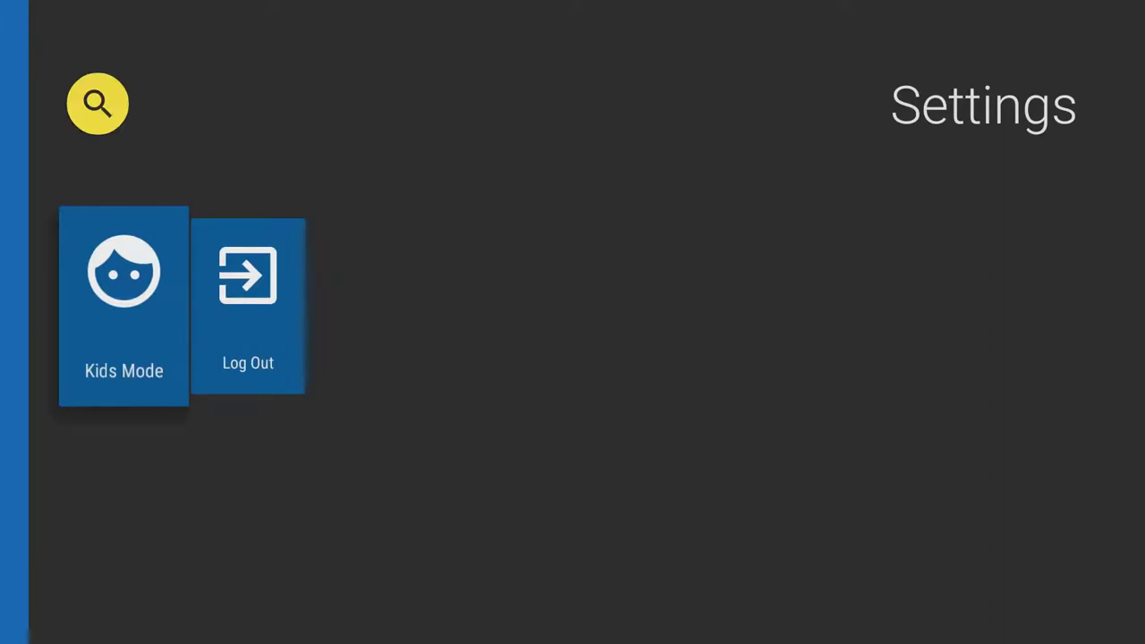
key("Return")
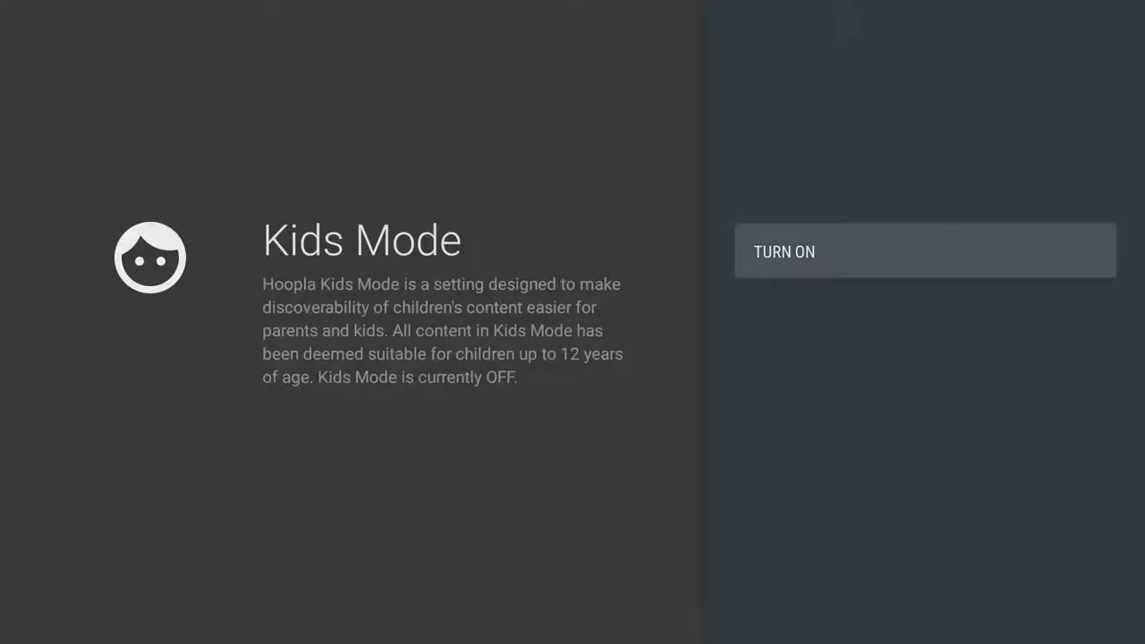
key("Return")
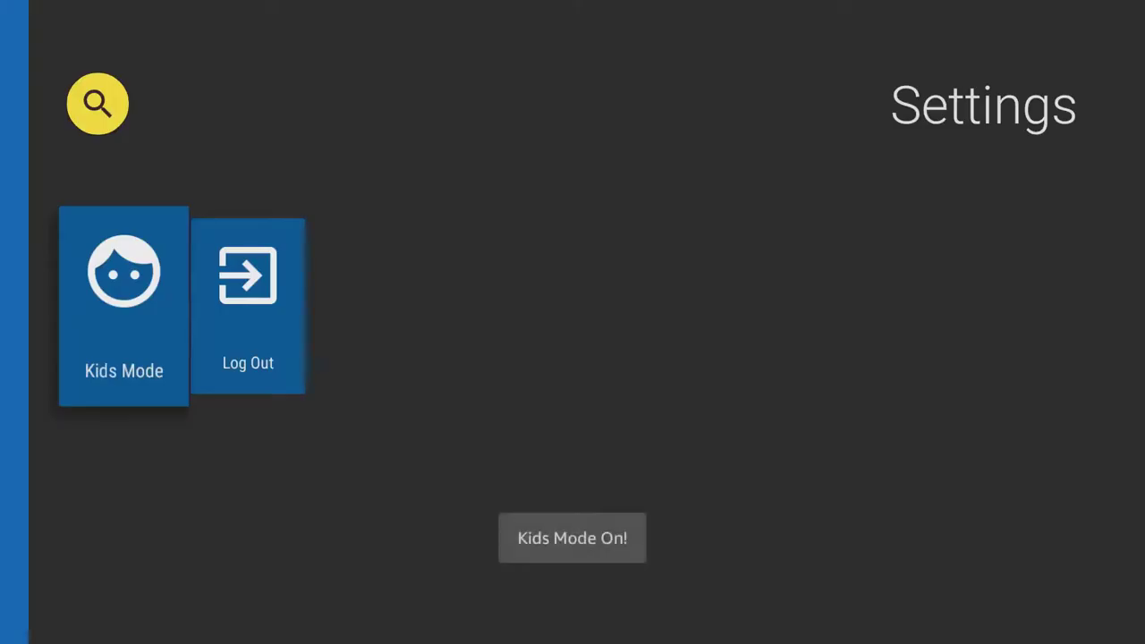
key("Left")
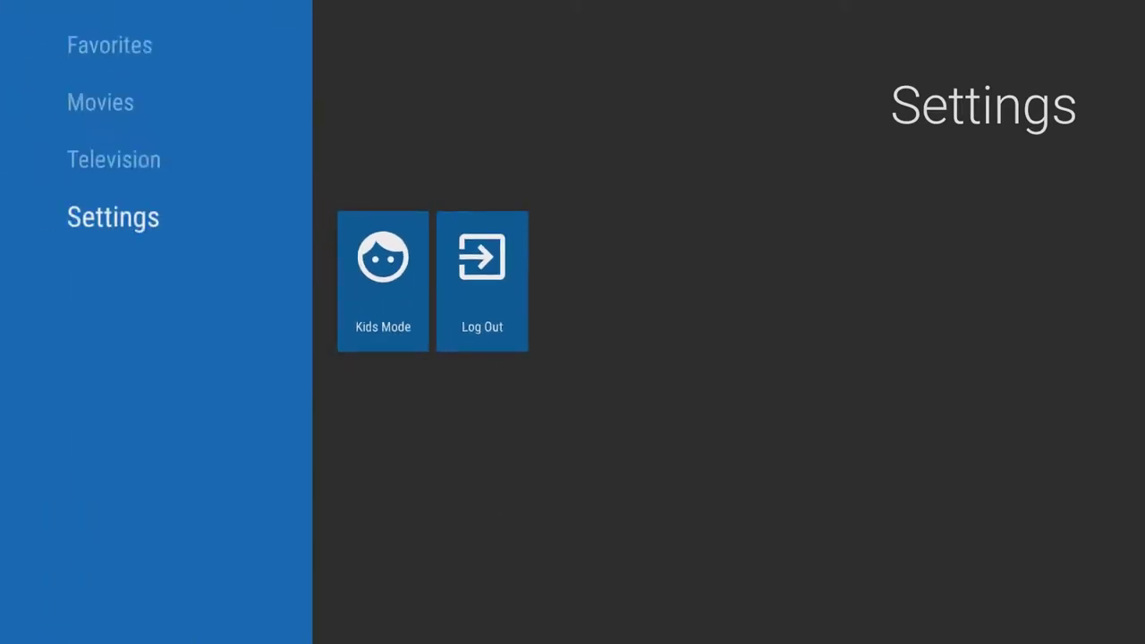
Browse the kids-only Featured and Popular movie rows, starting at Harriet the Spy.
key("Up")
key("Up")
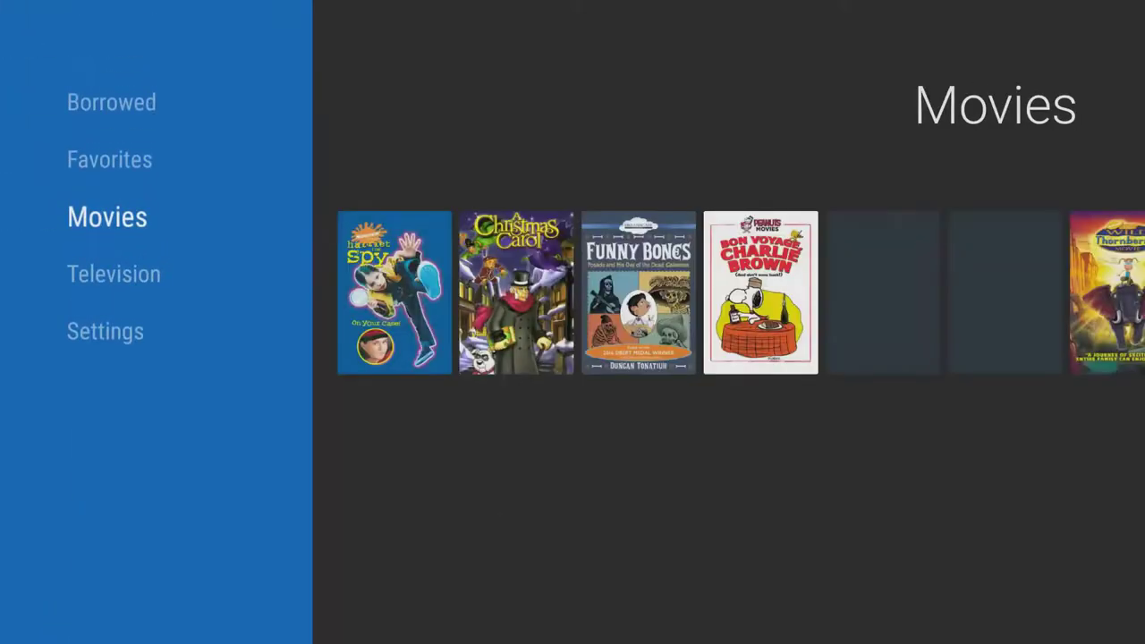
key("Right")
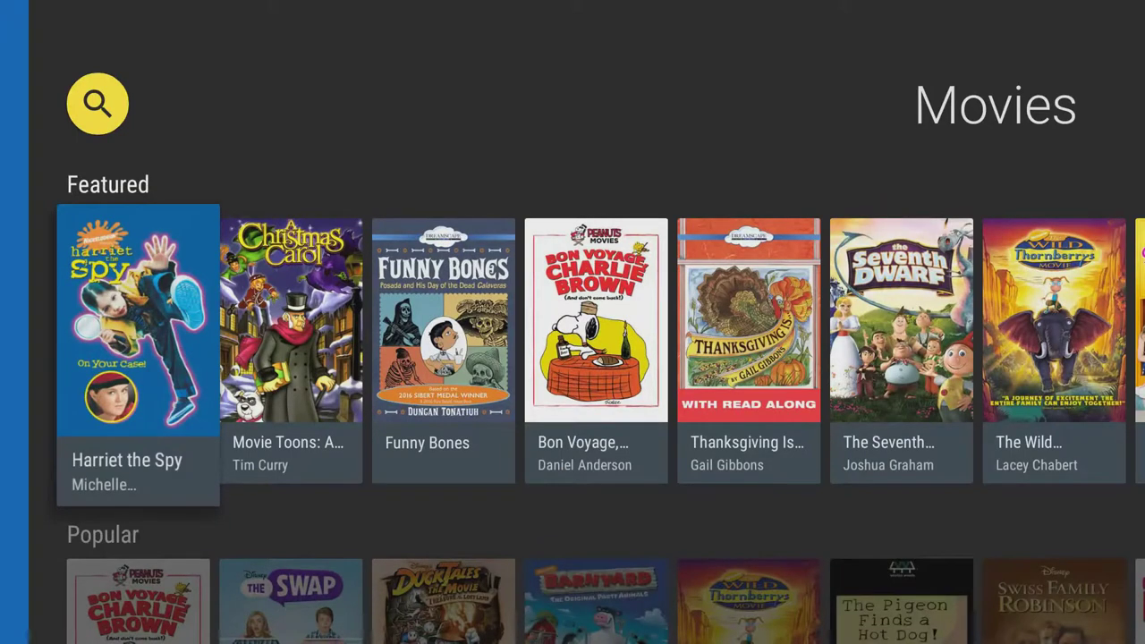
key("Down")
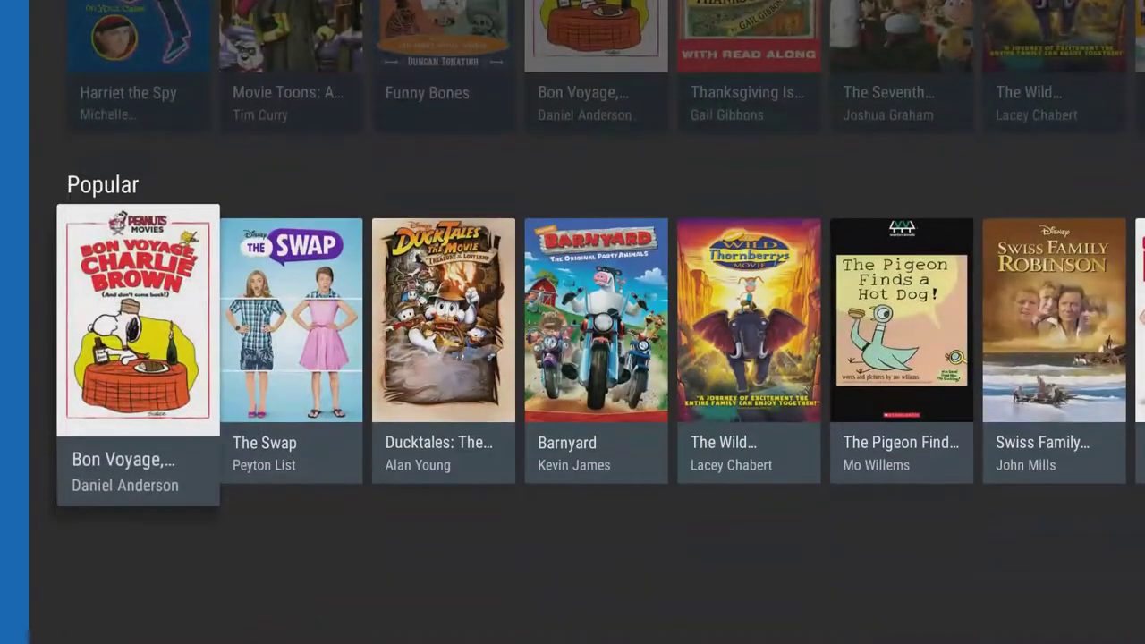
key("Up")
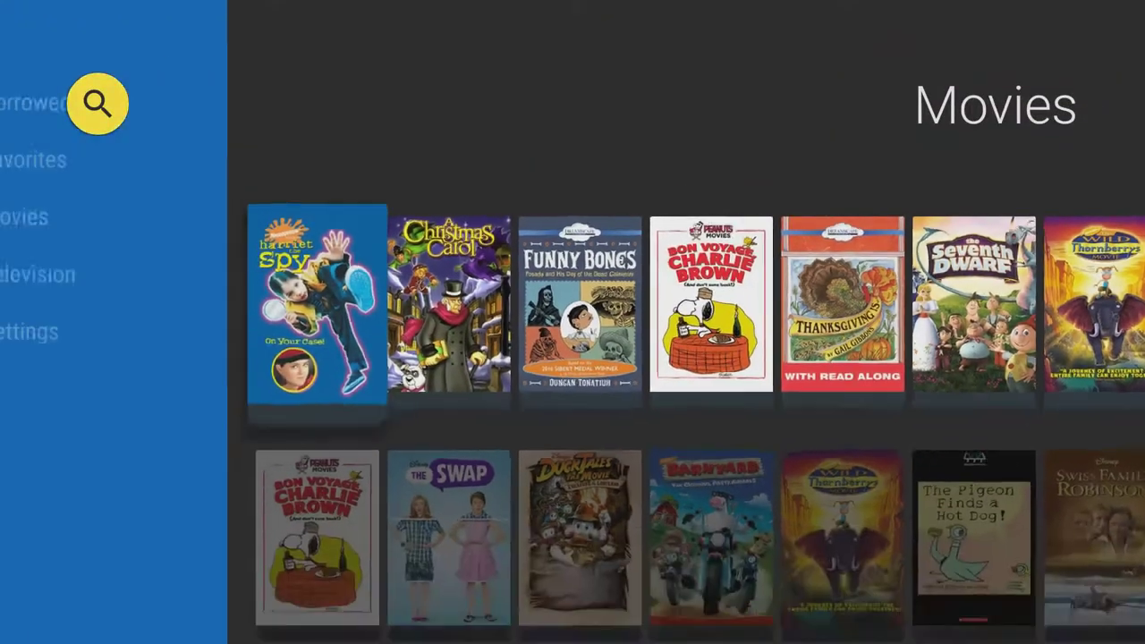